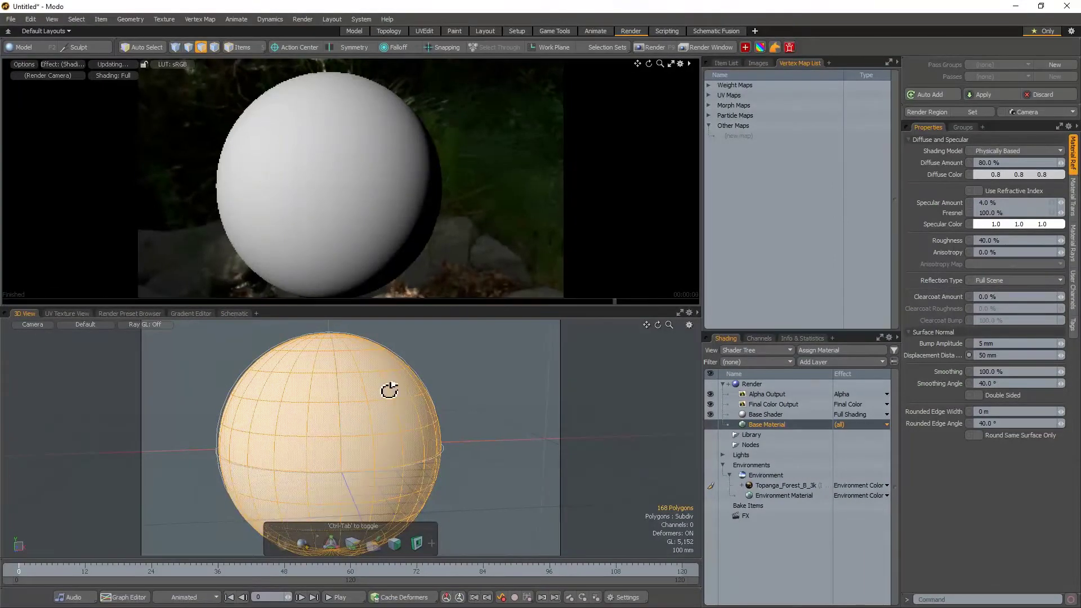
Select all 168 polygons of the sphere.
click(458, 398)
alt+drag(459, 398, 251, 398)
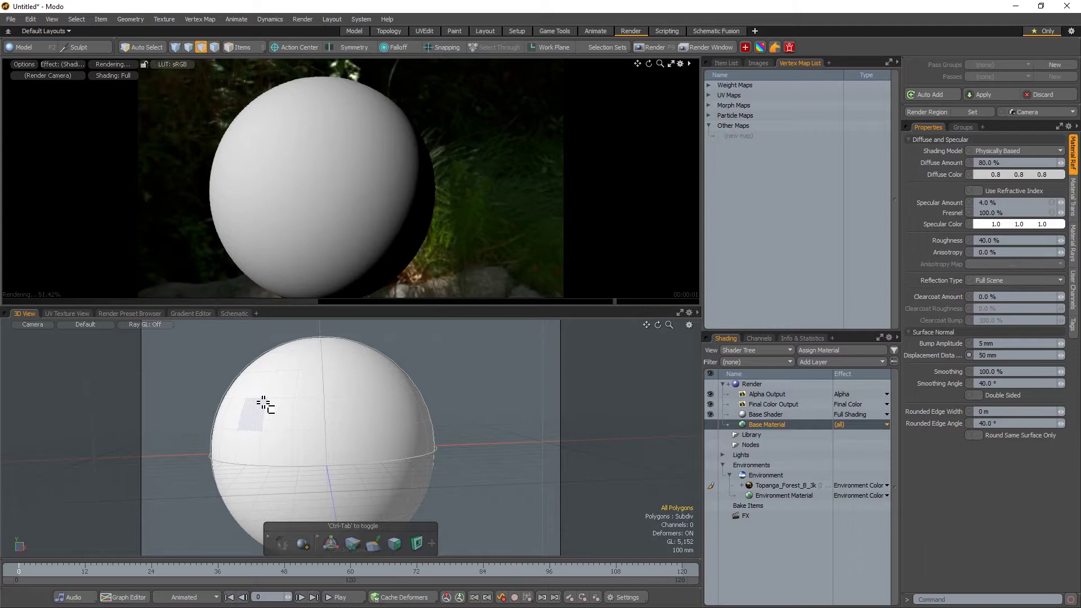
alt+shift+drag(285, 422, 291, 417)
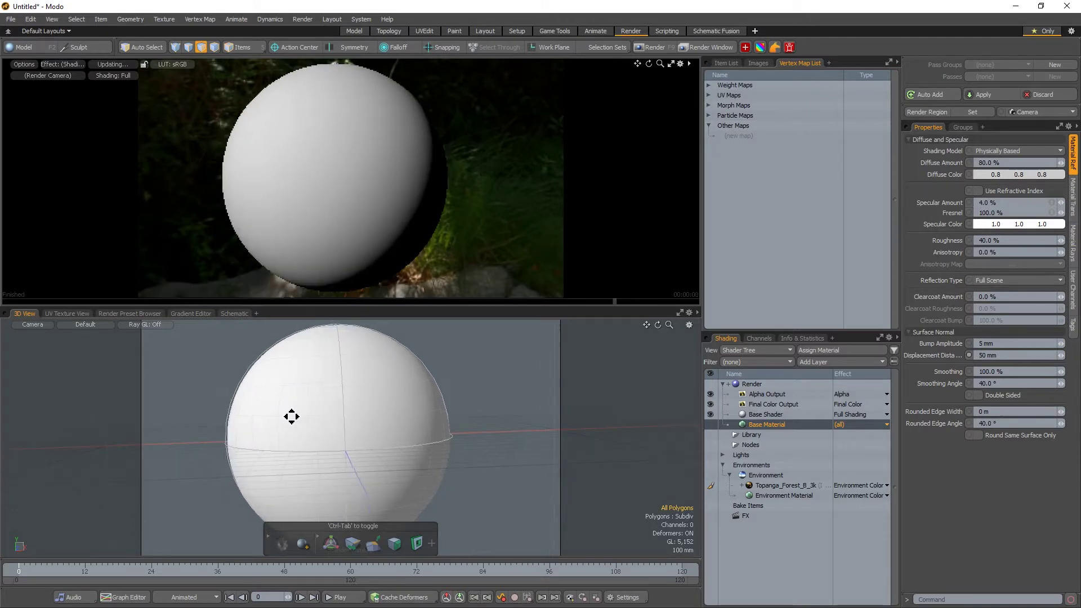
ctrl+alt+drag(391, 415, 374, 415)
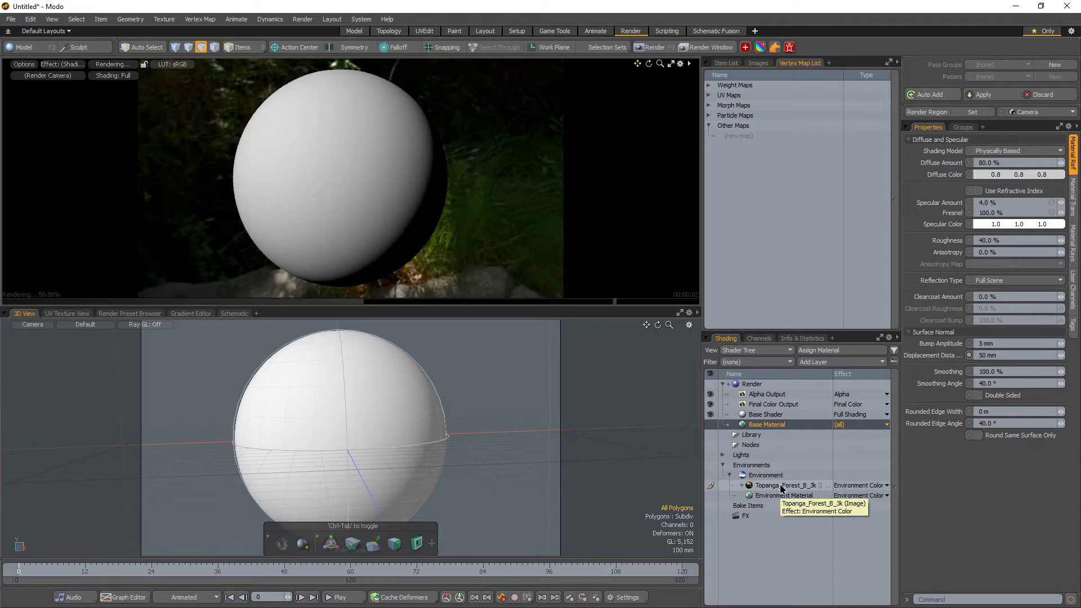
click(384, 415)
double_click(384, 415)
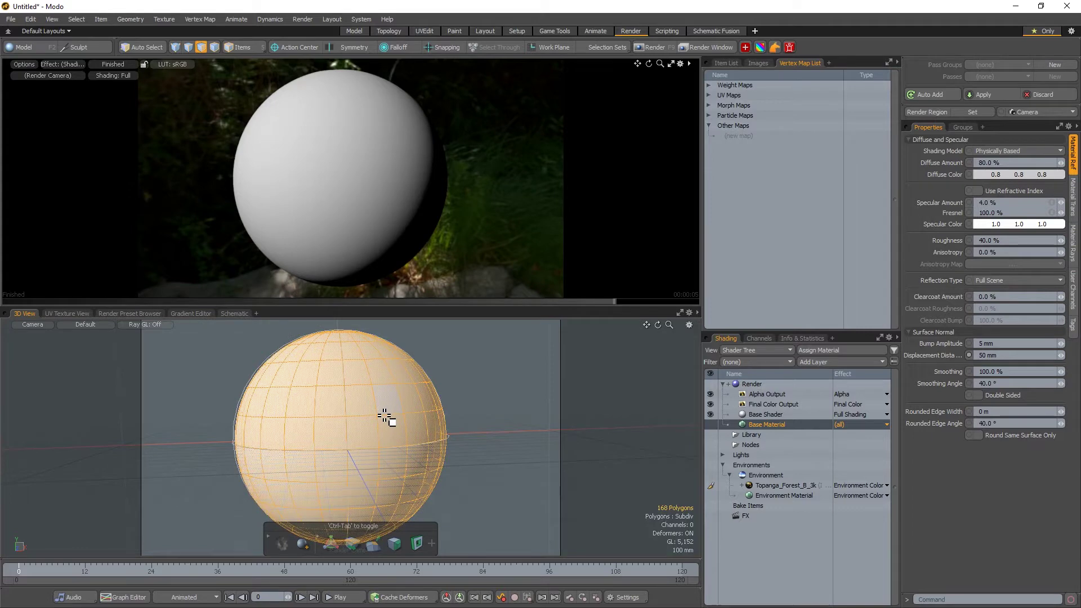
Define a new material named ModoDemoMaterial with type Unreal Material.
key(m)
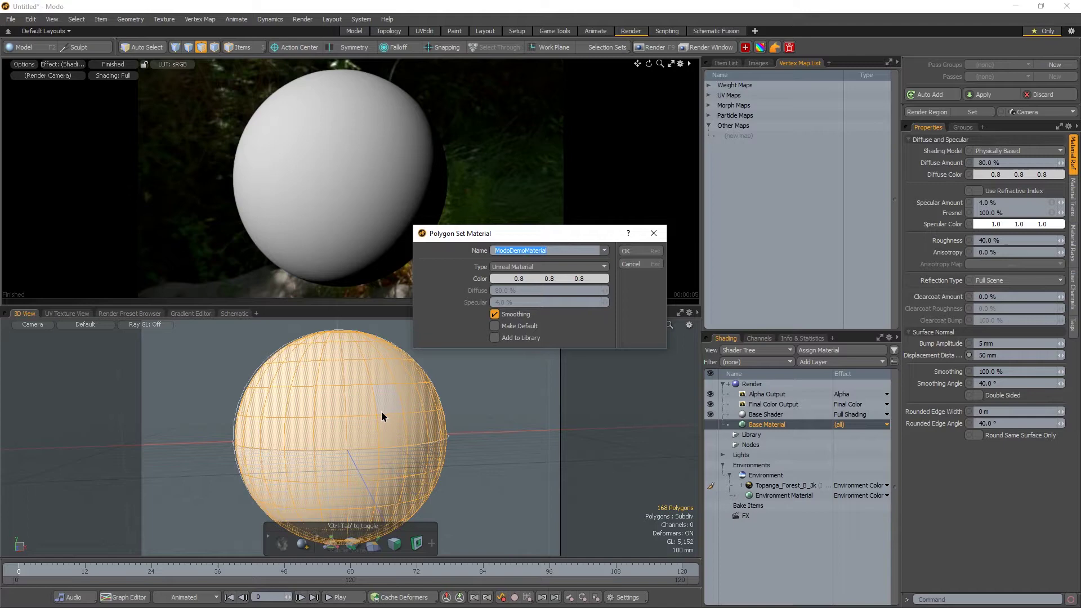
text(Mod)
text(l)
click(554, 266)
click(555, 257)
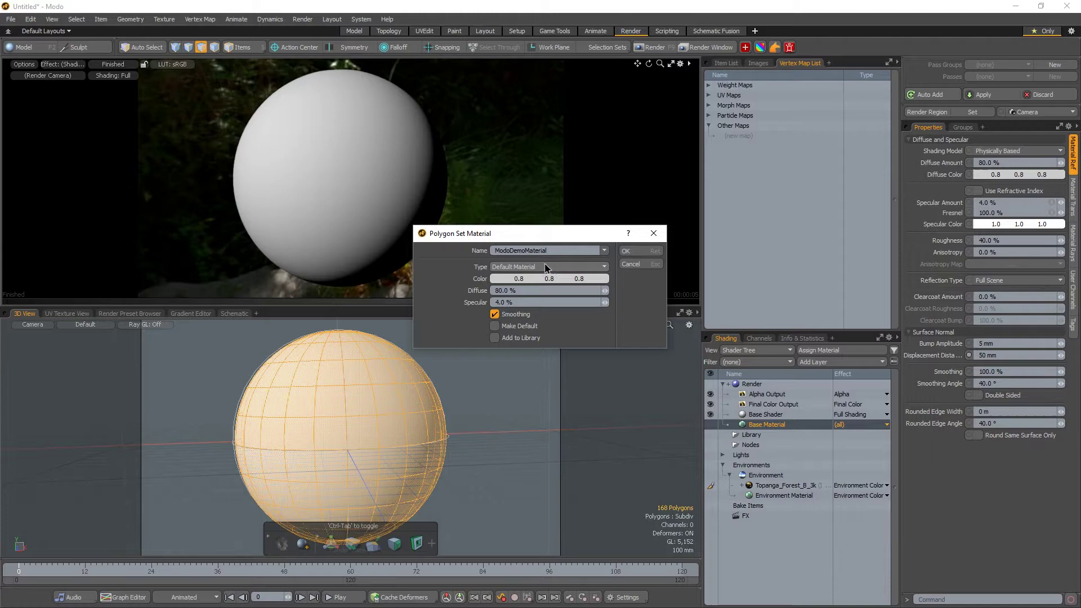
click(545, 267)
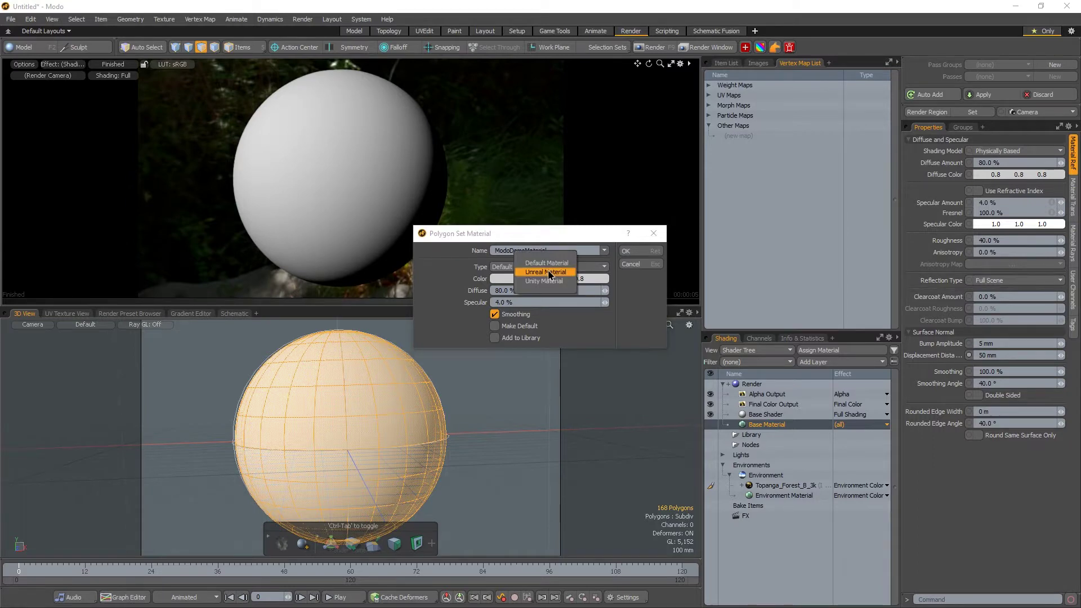
click(549, 273)
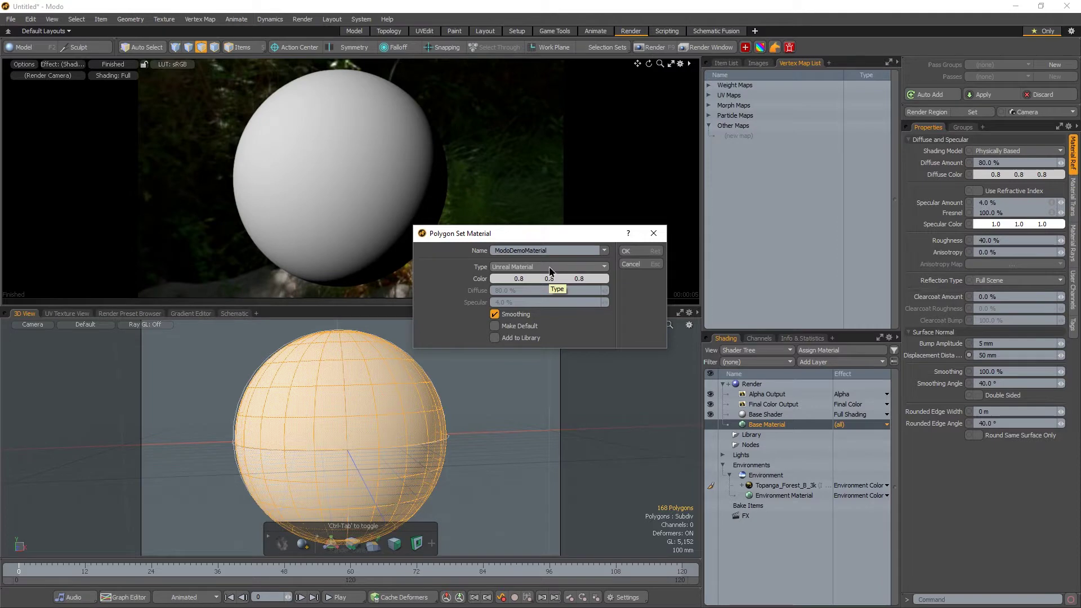
click(550, 270)
click(552, 262)
click(544, 268)
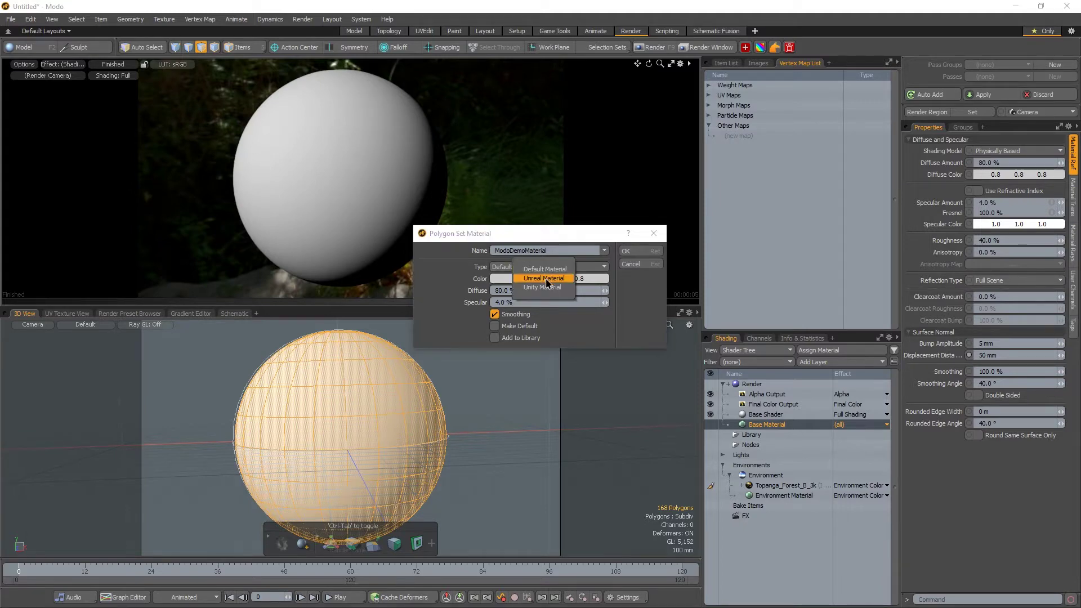
click(546, 282)
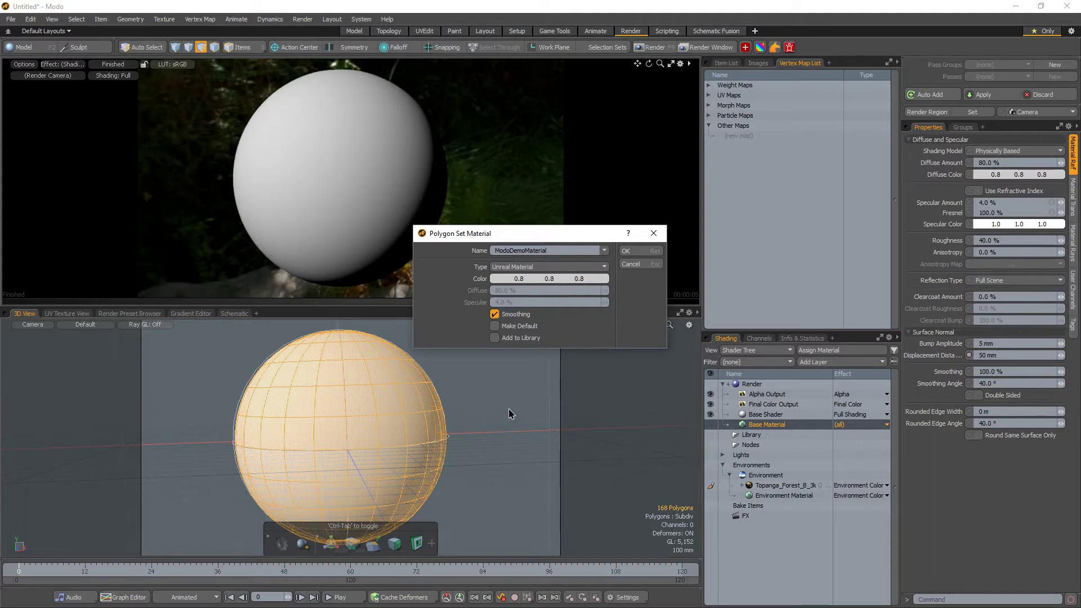
Confirm ModoDemoMaterial and orbit to check the sphere renders as a glossy white ball.
click(626, 251)
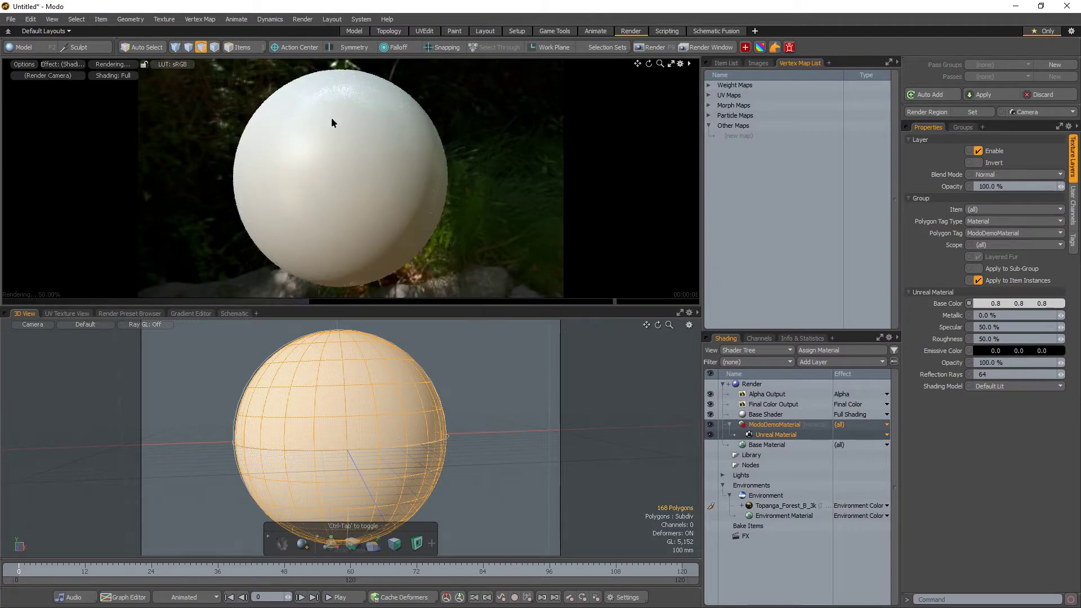
alt+drag(342, 192, 404, 161)
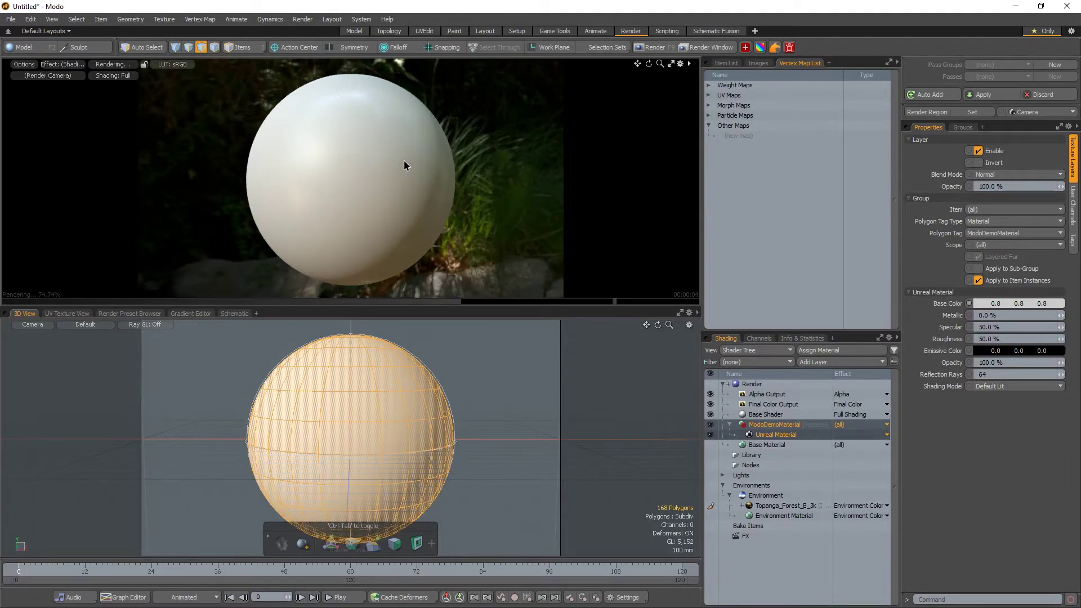
alt+drag(404, 165, 363, 207)
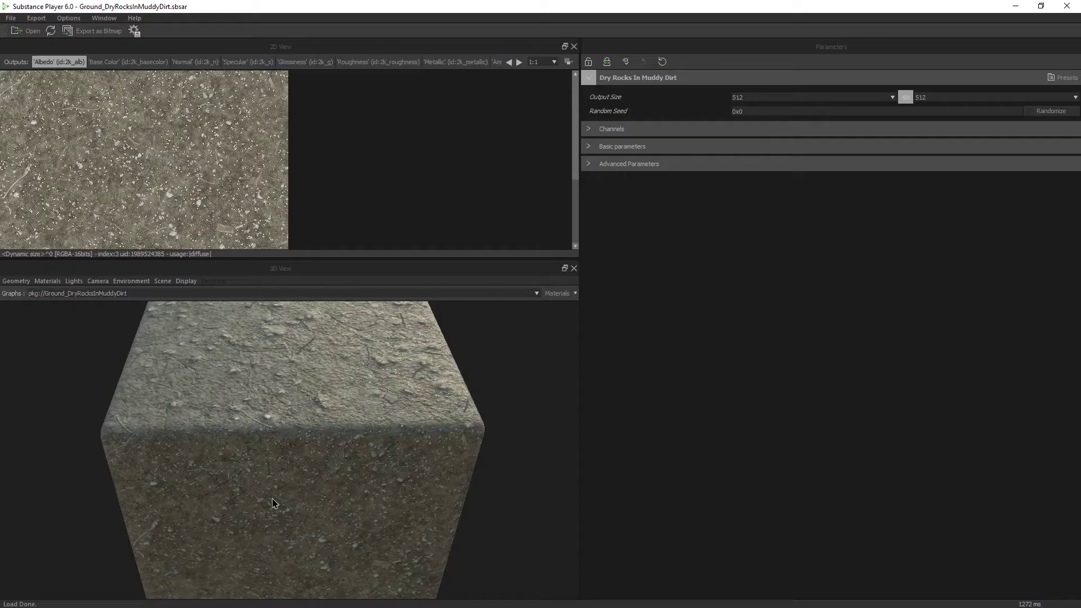
Rotate the preview cube to show the Dry Rocks In Muddy Dirt texture from a corner.
drag(278, 506, 276, 425)
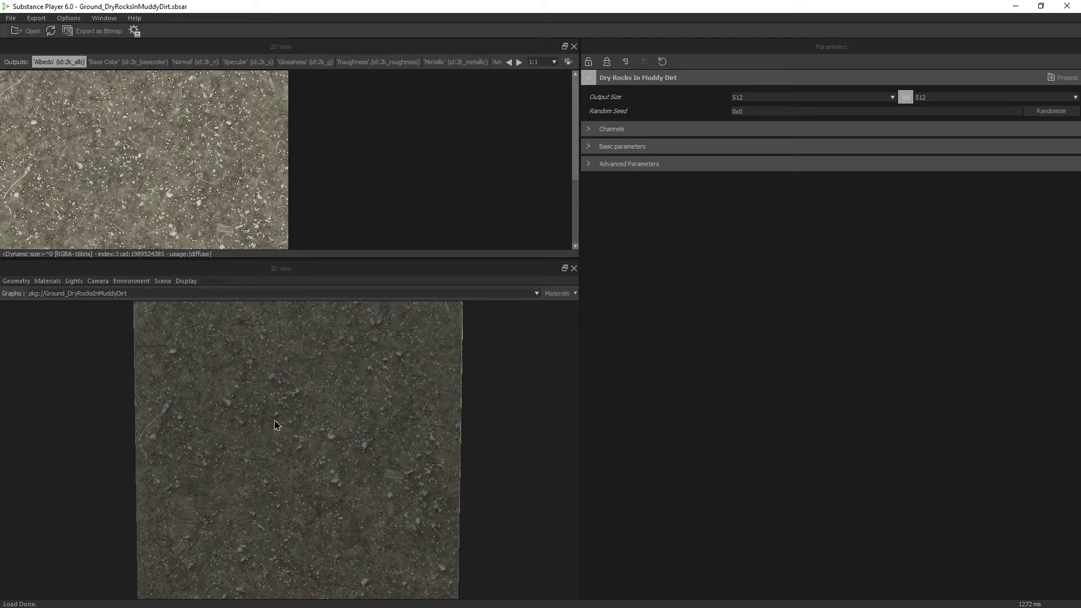
drag(241, 422, 406, 416)
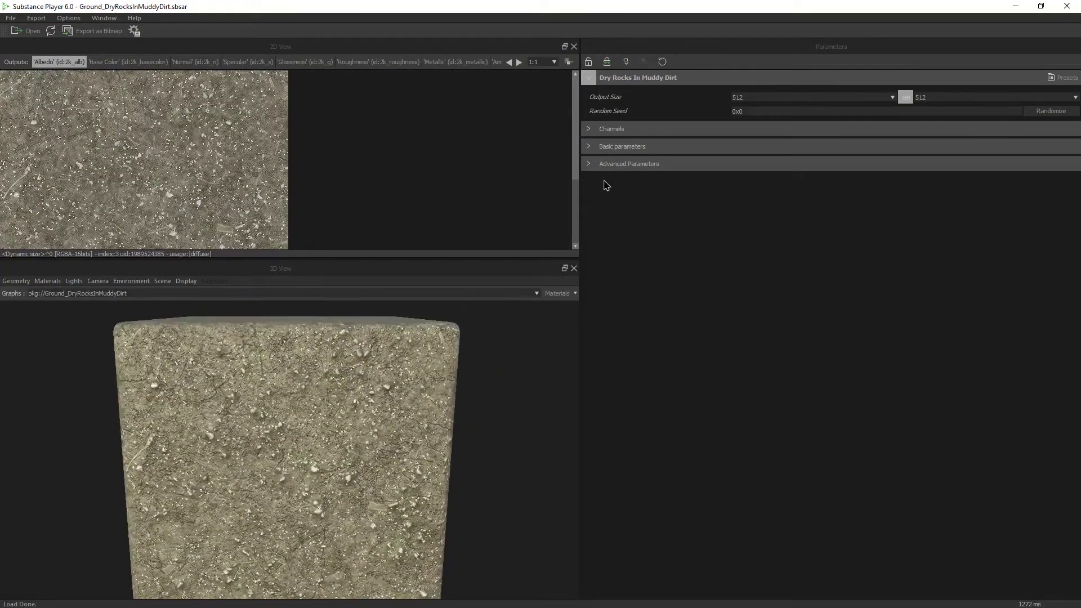
Expand Advanced Parameters and set Amount of Rocks to about 20.
click(588, 165)
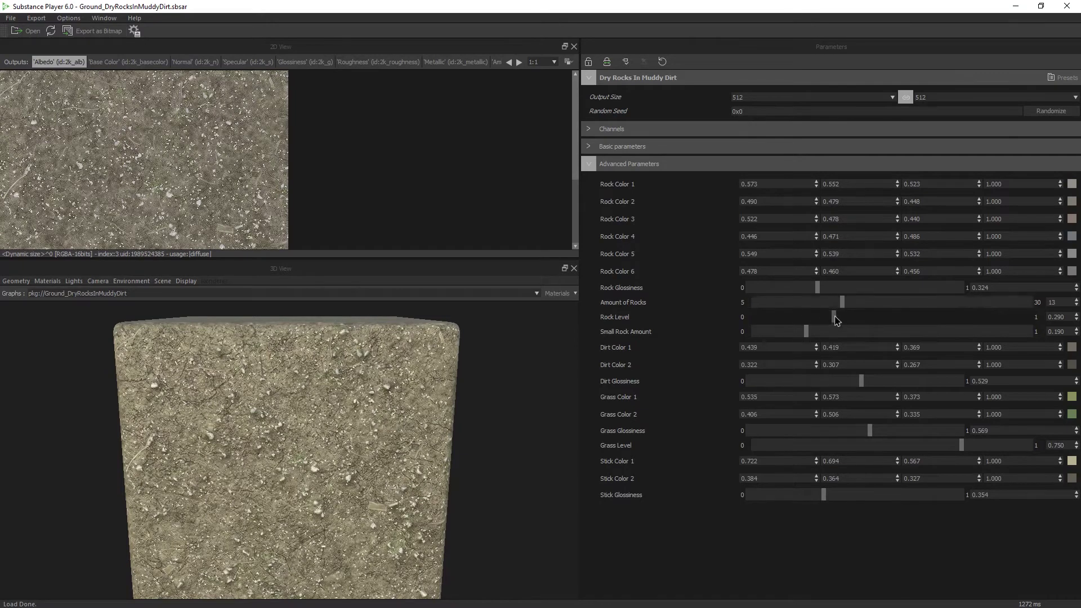
click(899, 308)
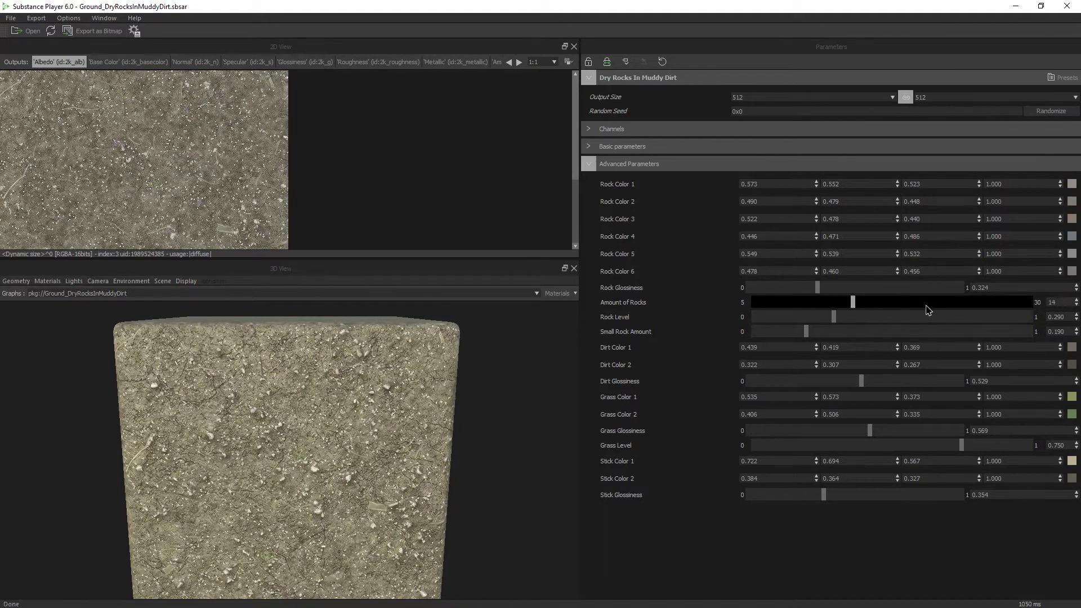
click(925, 308)
mouse_move(931, 309)
mouse_down()
mouse_move(942, 309)
mouse_move(922, 312)
mouse_up()
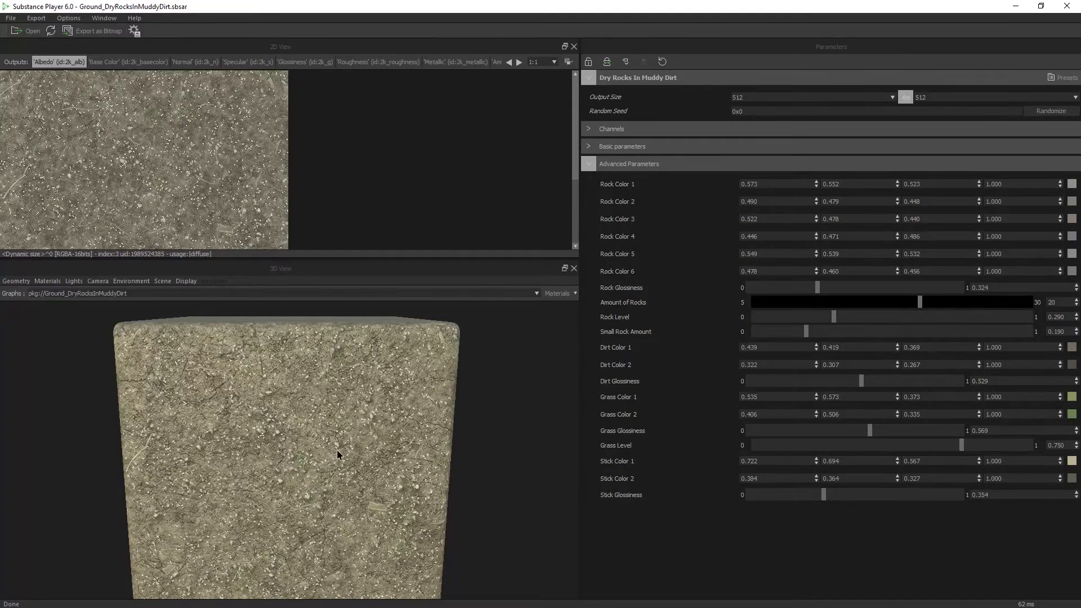
right_drag(337, 450, 280, 273)
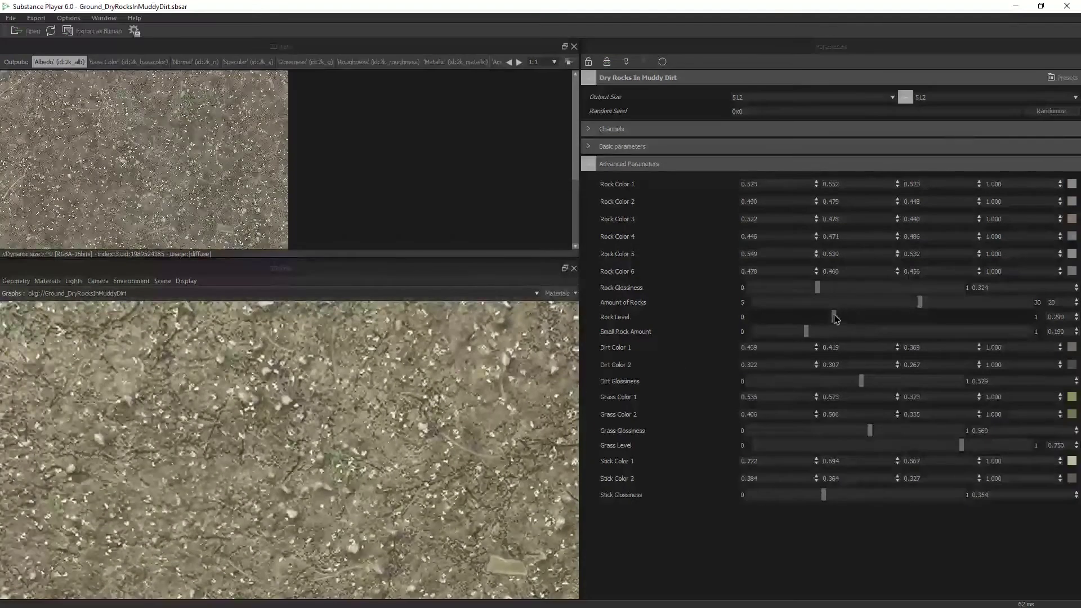
Set Rock Level to 0.501, Grass Level to 0.964 and Amount of Rocks to 21.
drag(835, 320, 891, 343)
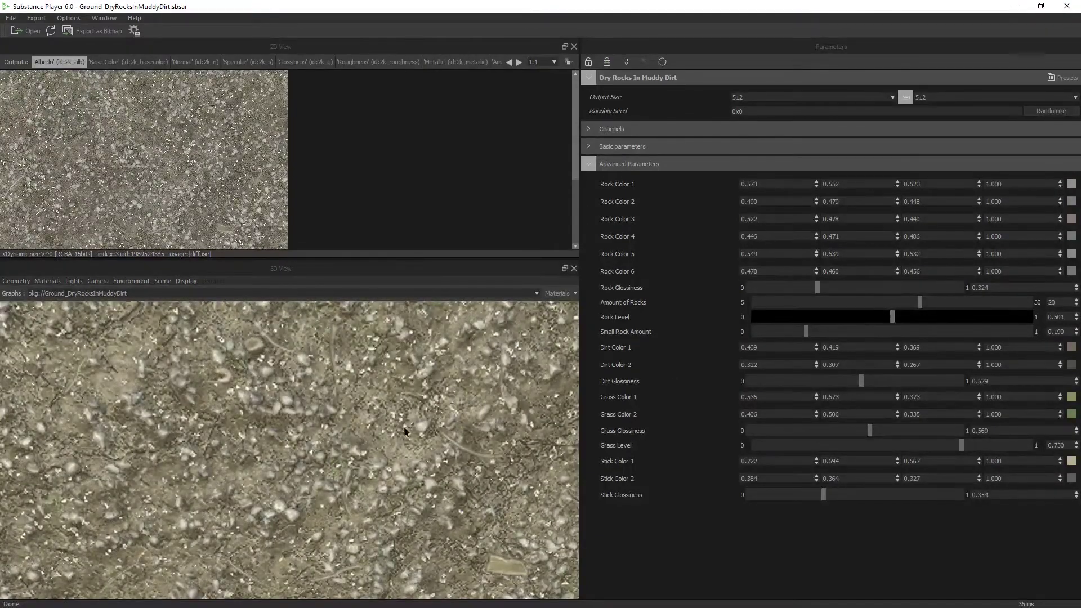
drag(403, 427, 331, 543)
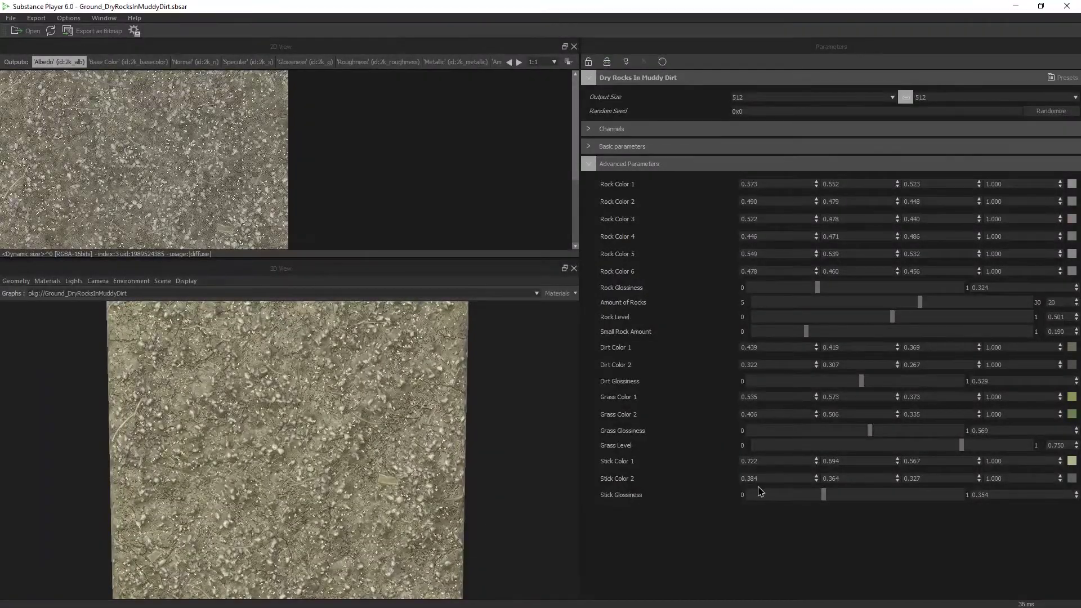
drag(962, 445, 1023, 456)
drag(507, 465, 245, 428)
scroll(246, 428, up, 3)
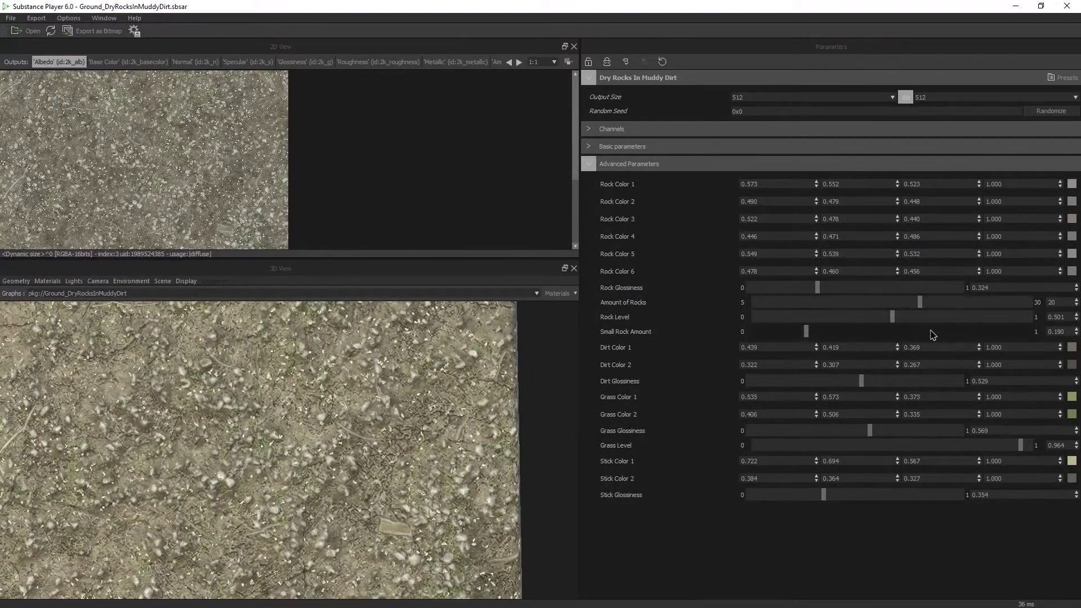
drag(920, 302, 933, 307)
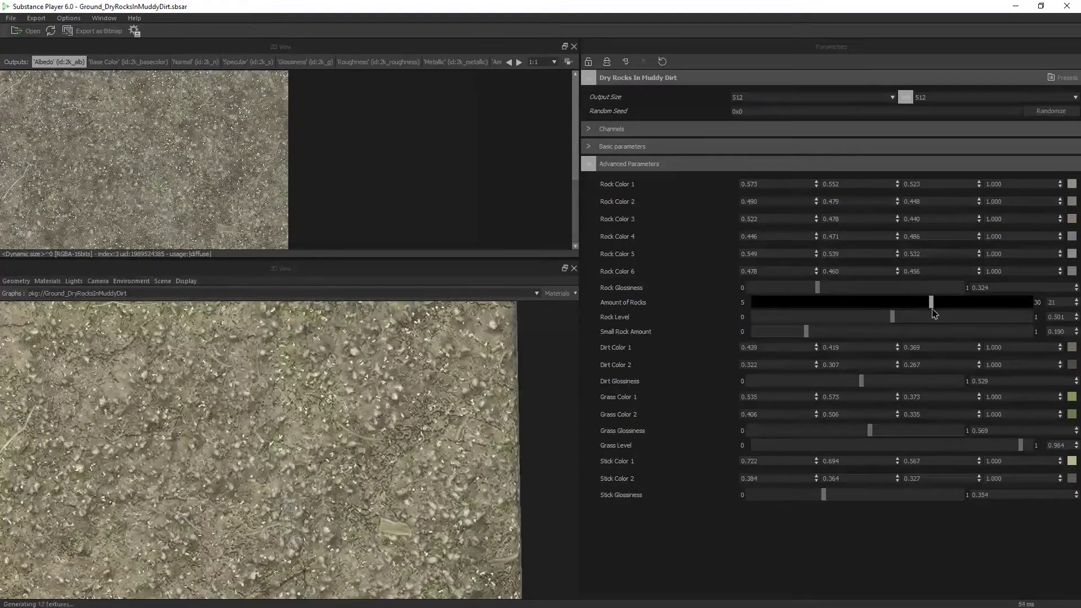
scroll(390, 373, down, 4)
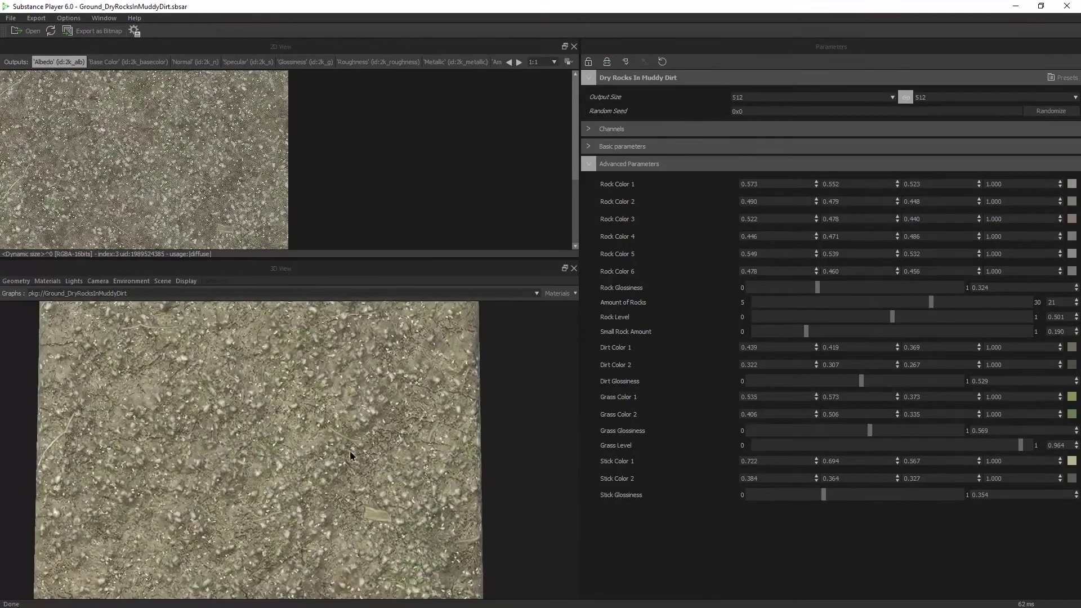
Set the output size to 1024 and lower Rock Level to 0.422.
click(804, 99)
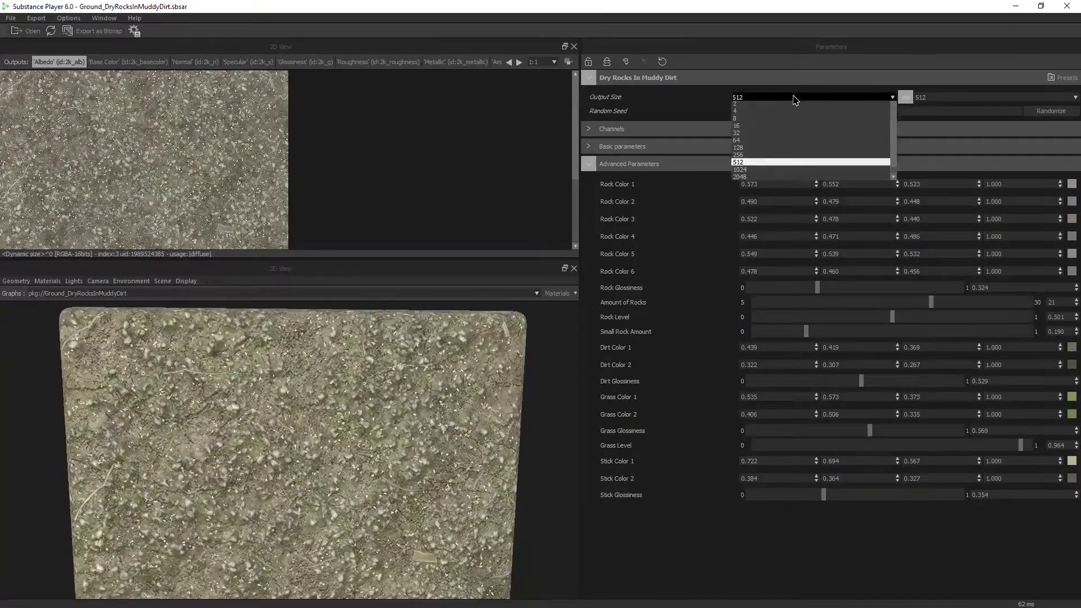
click(784, 178)
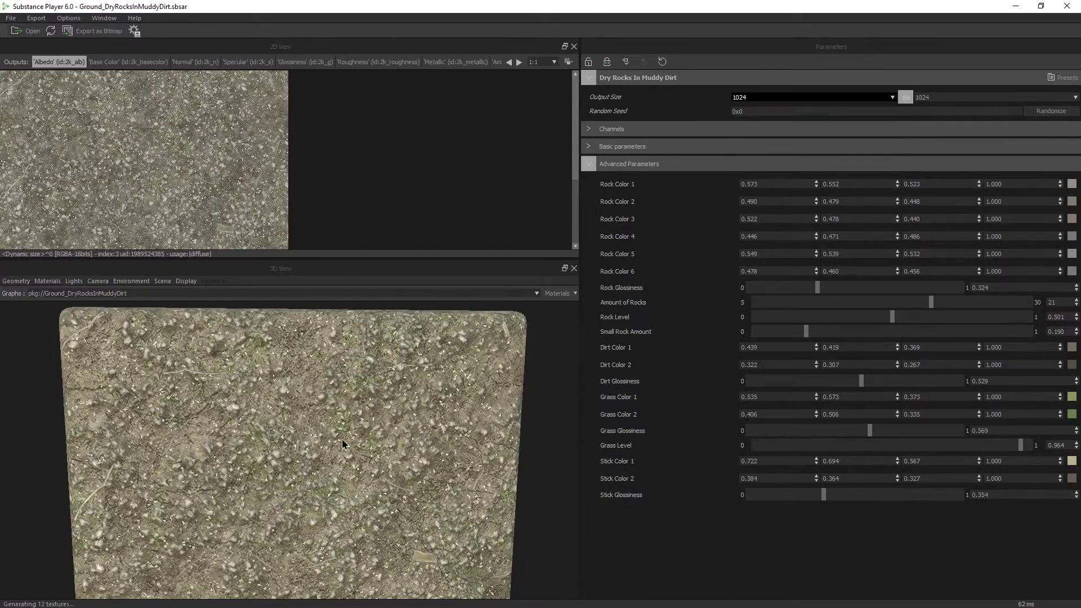
scroll(335, 432, up, 4)
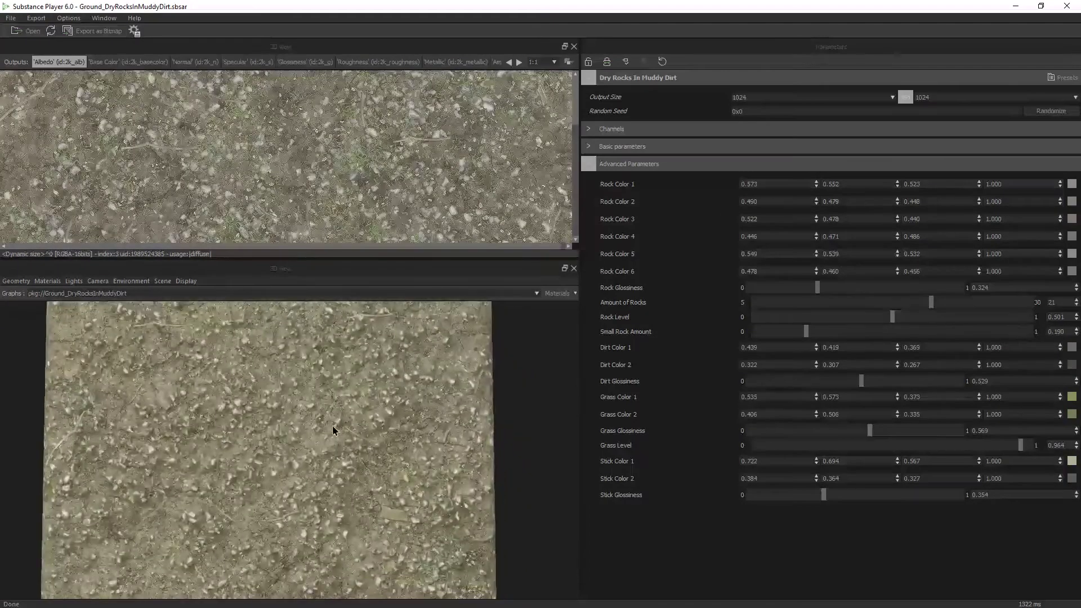
scroll(322, 432, down, 3)
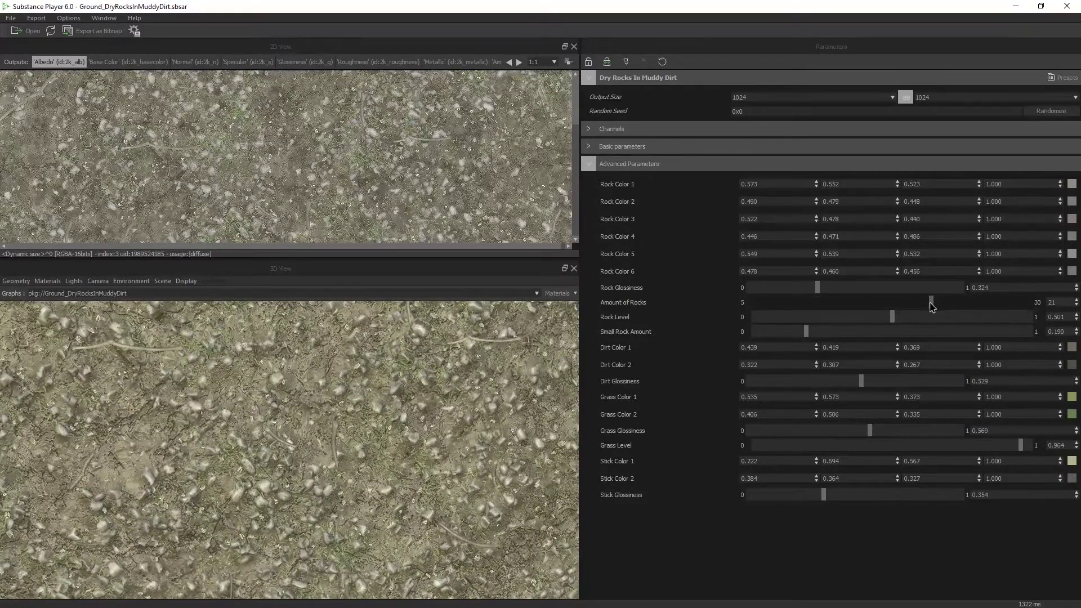
drag(892, 316, 871, 324)
scroll(281, 389, down, 6)
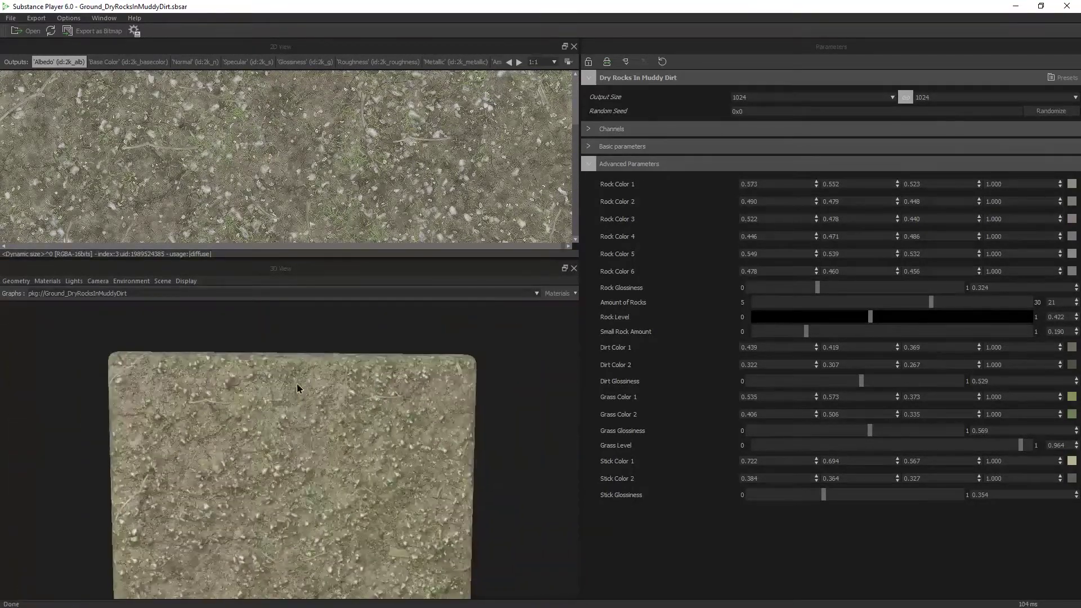
Raise the output size to 2048 × 2048 and view the cube as a tilted slab.
drag(272, 482, 352, 401)
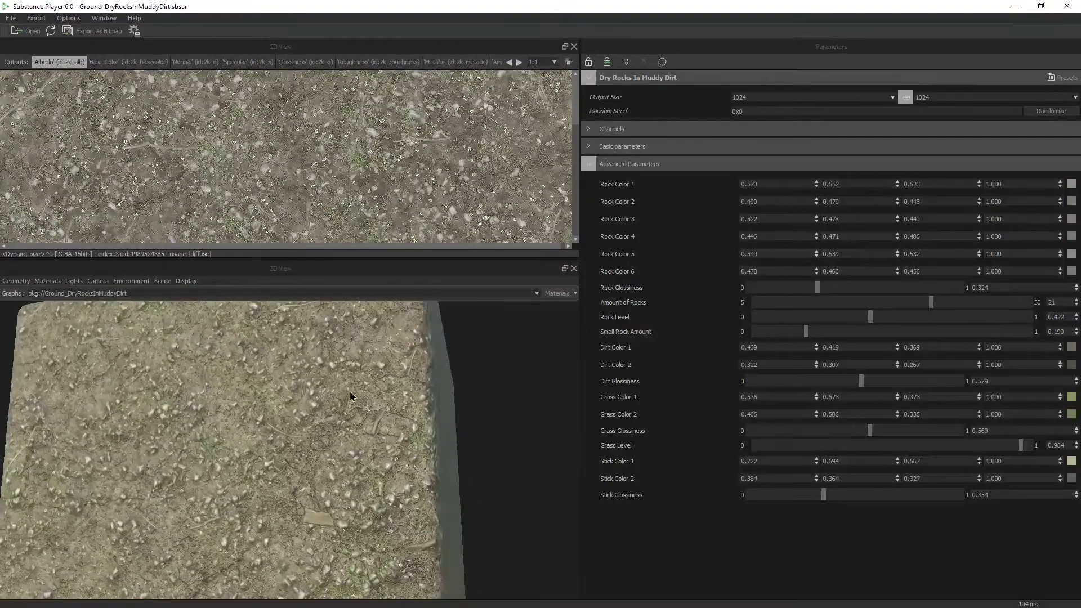
click(742, 100)
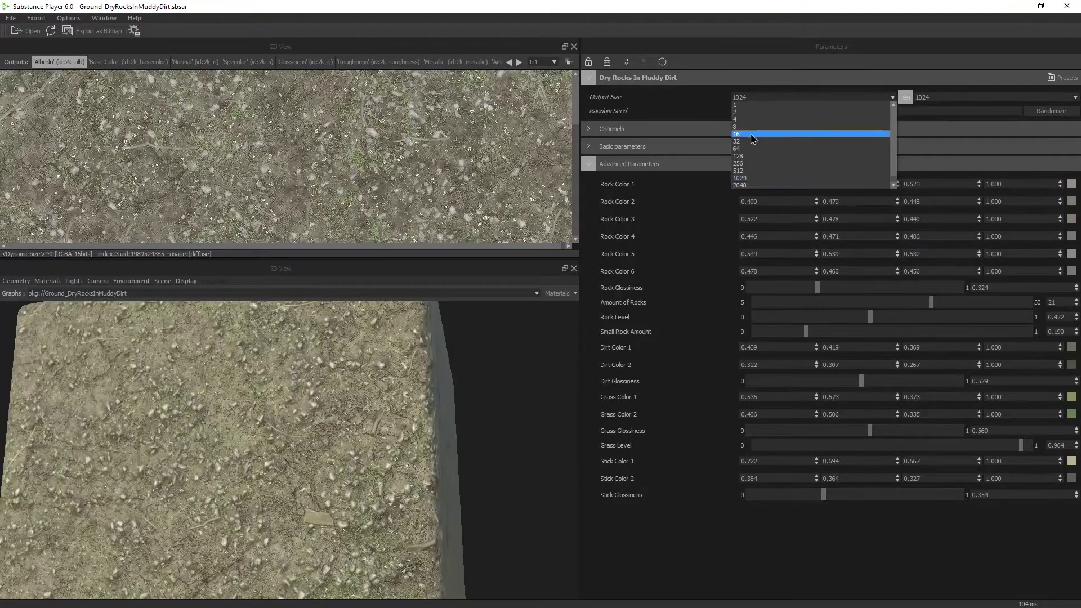
click(755, 185)
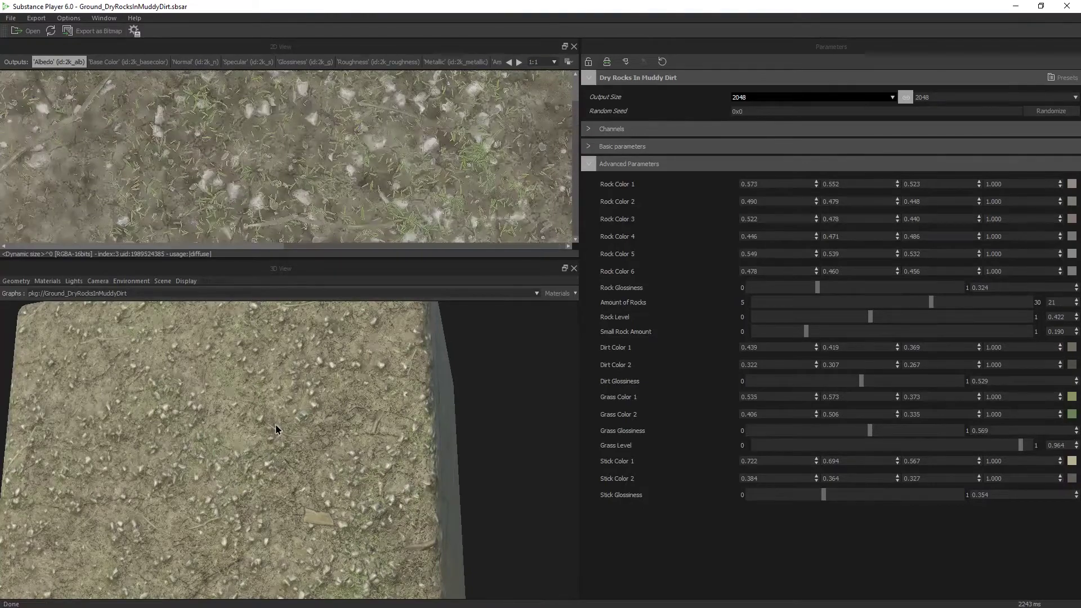
drag(276, 429, 292, 458)
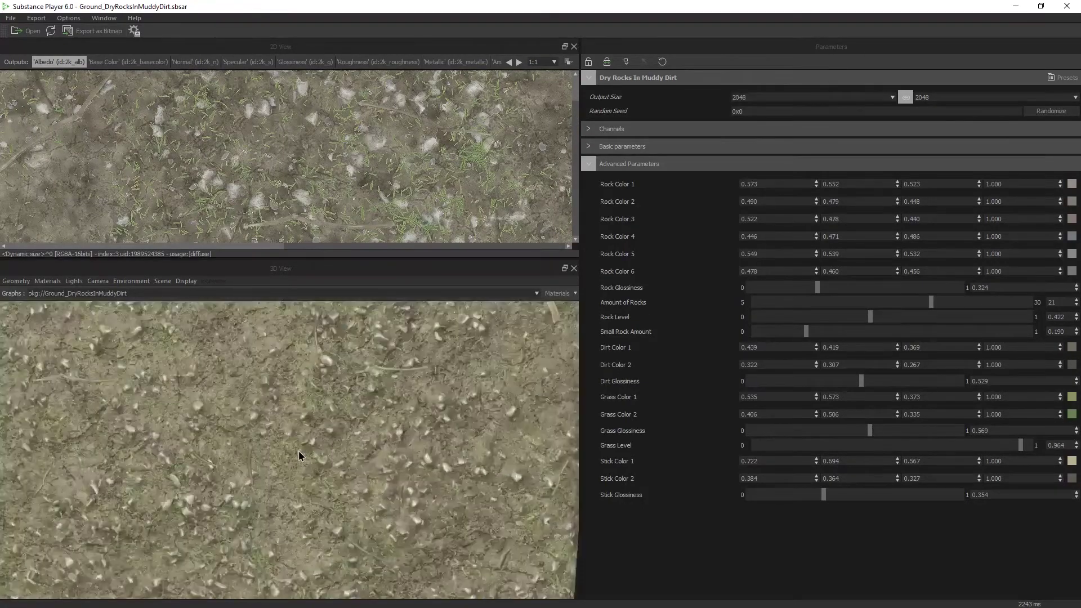
drag(299, 456, 316, 338)
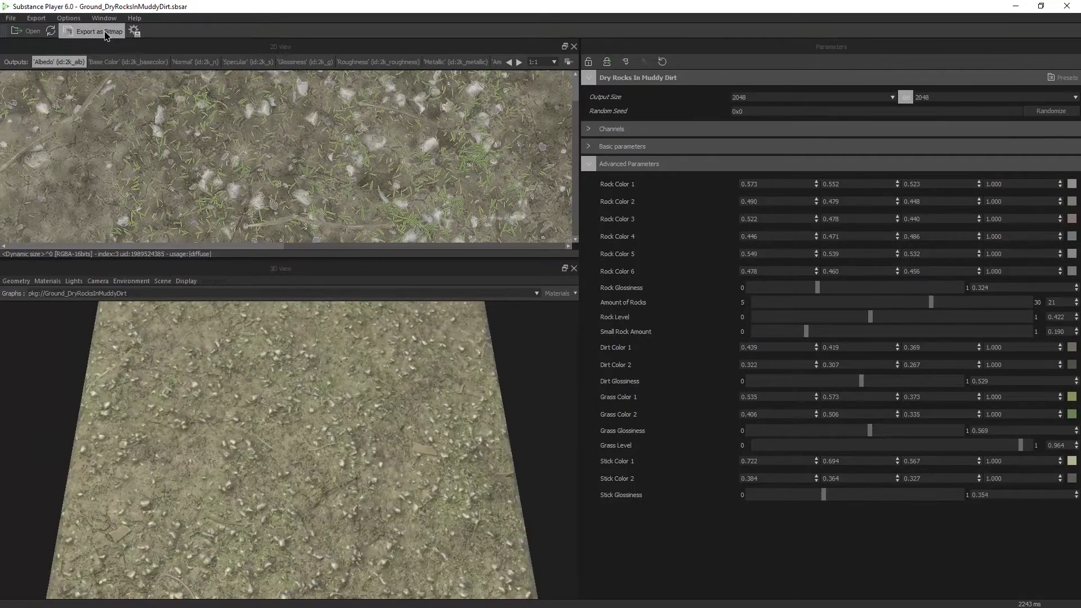
Open the Export as Bitmap settings and point the export folder to Images/DryRockyMud.
click(106, 35)
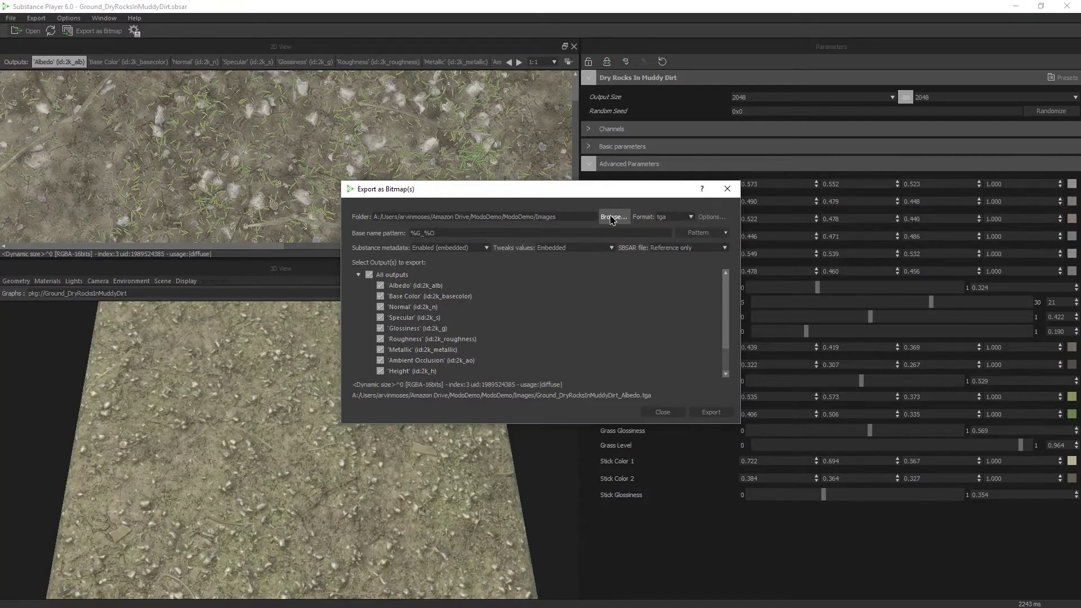
click(612, 220)
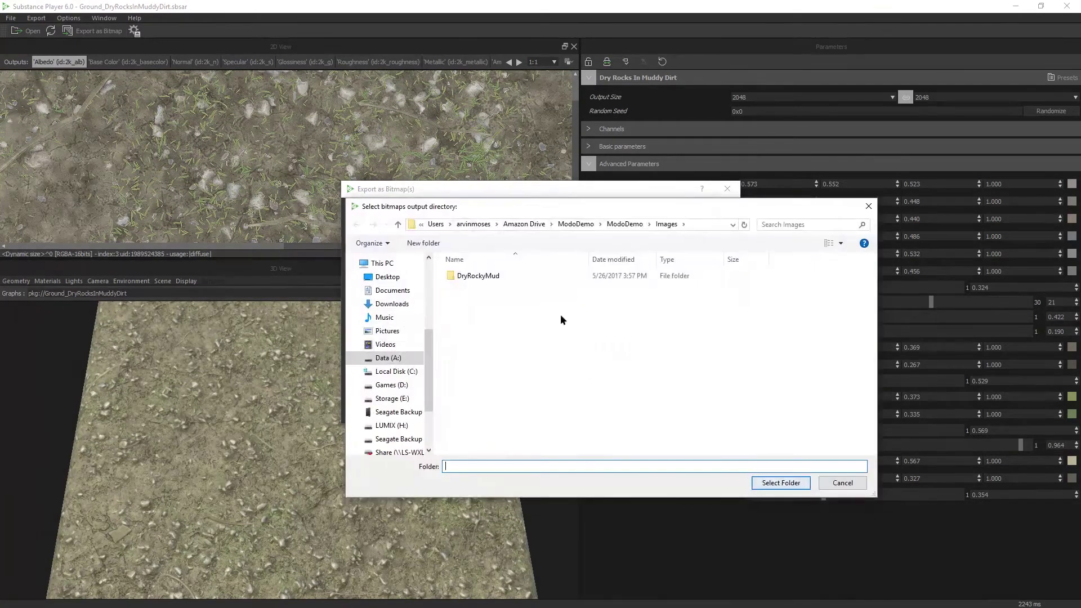
click(851, 483)
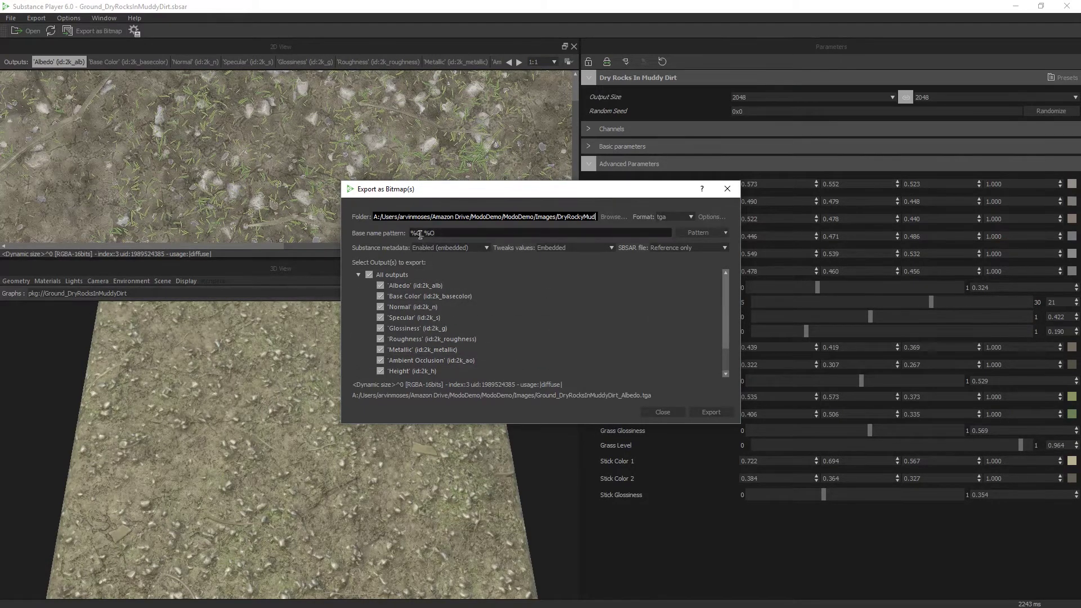
Export only the Base Color, Normal, Roughness and Height maps as DryRockyMud_%O TGA files.
drag(420, 235, 397, 233)
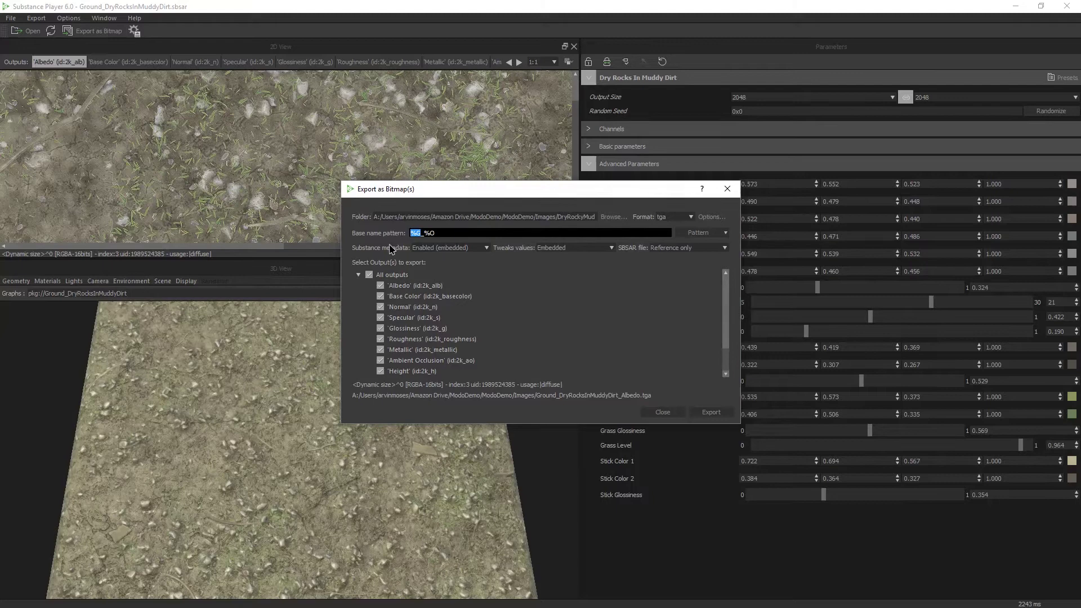
text(DryRockyMud)
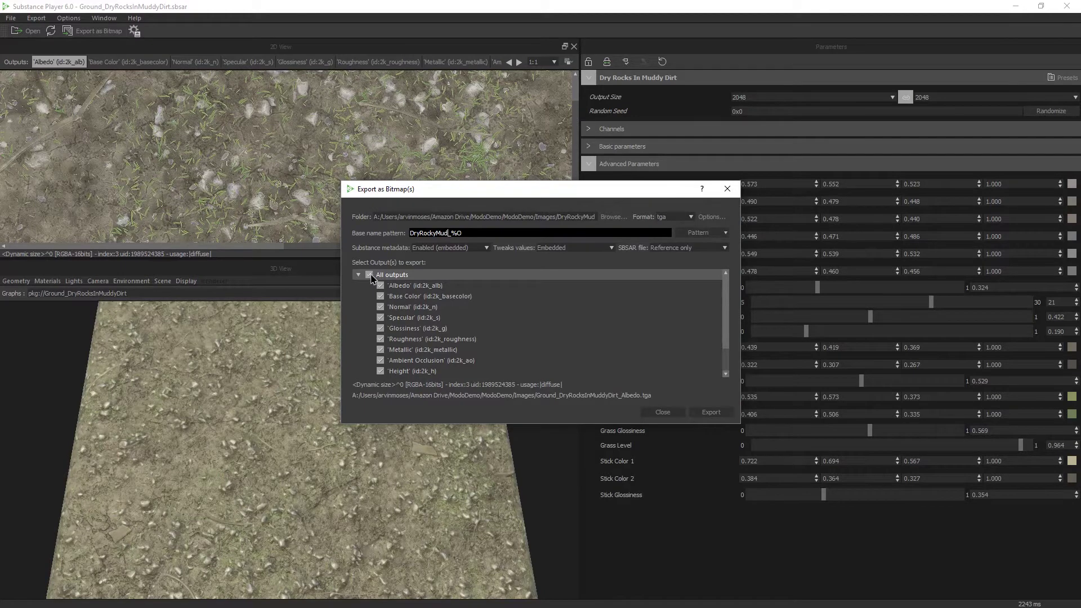
click(370, 274)
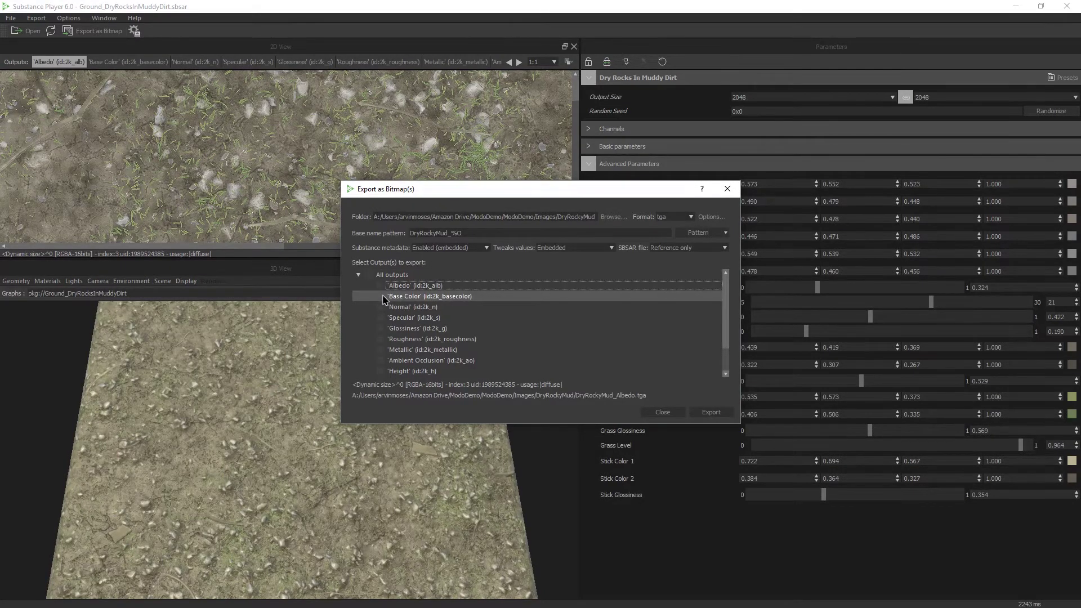
click(381, 297)
click(381, 307)
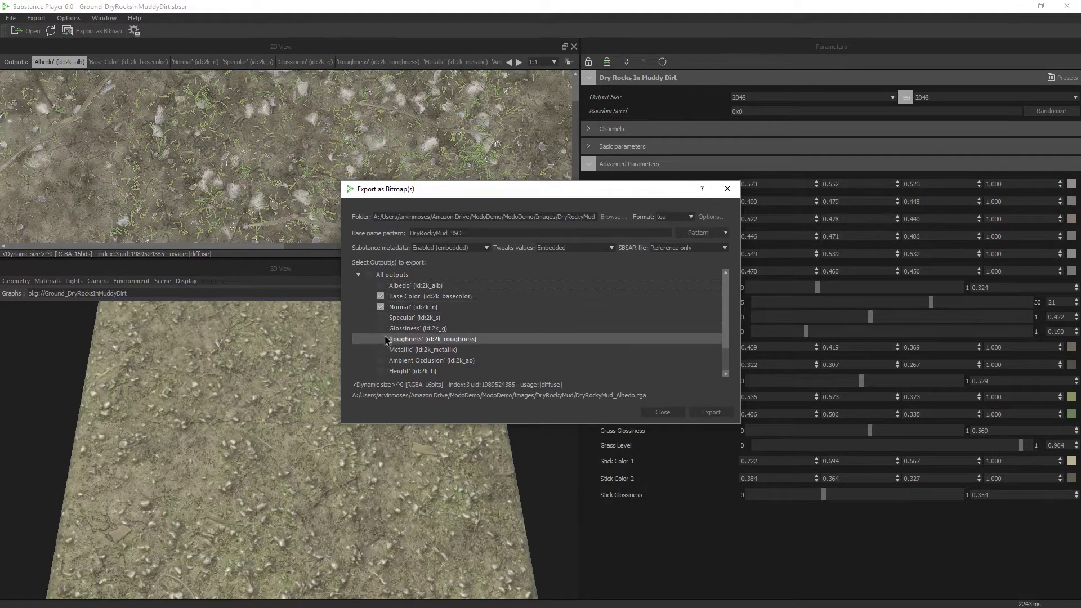
click(380, 339)
click(380, 371)
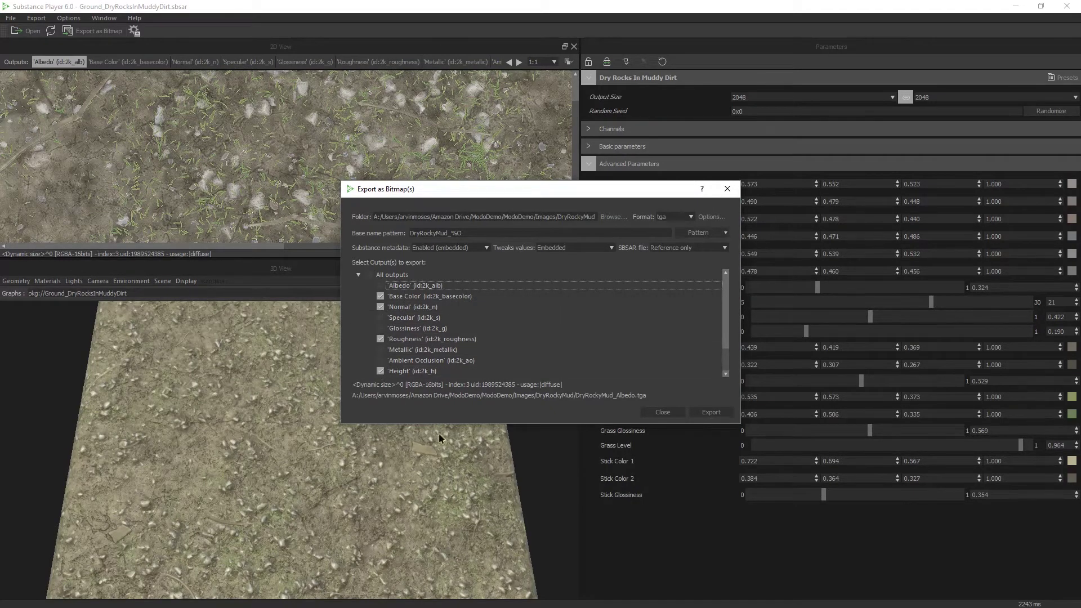
click(711, 412)
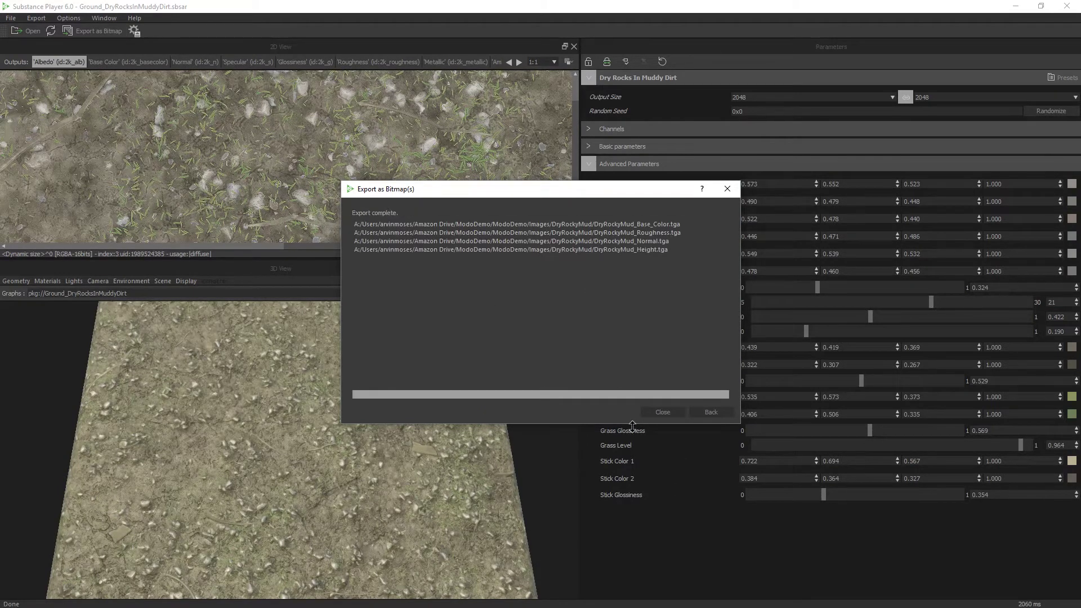
click(663, 412)
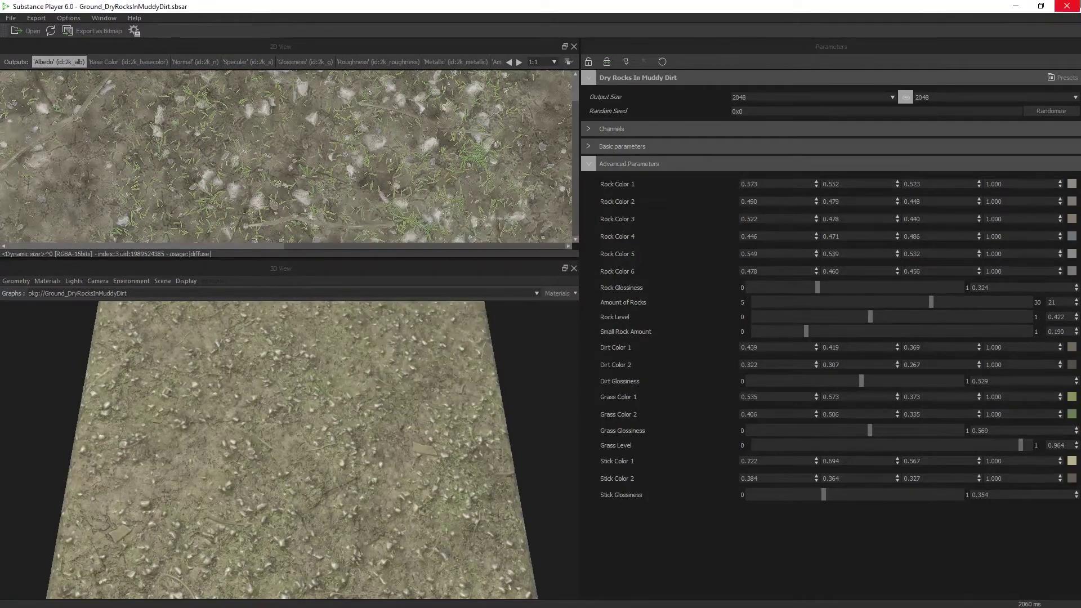
Close Substance Player, orbit around the Modo sphere, and bring File Explorer on screen.
click(1076, 5)
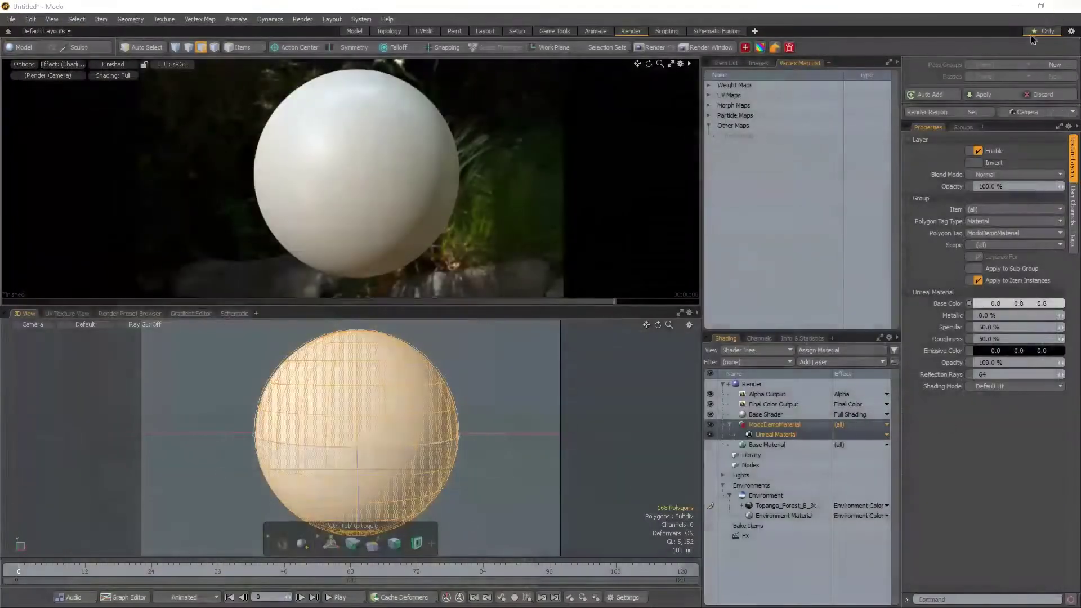
alt+drag(441, 393, 397, 331)
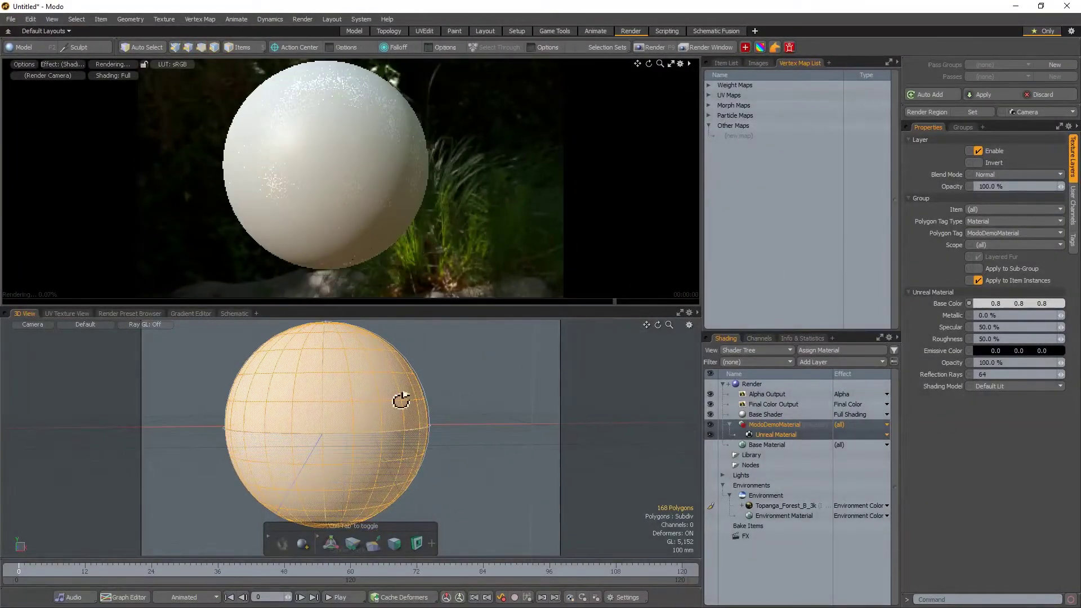
alt+drag(427, 386, 401, 386)
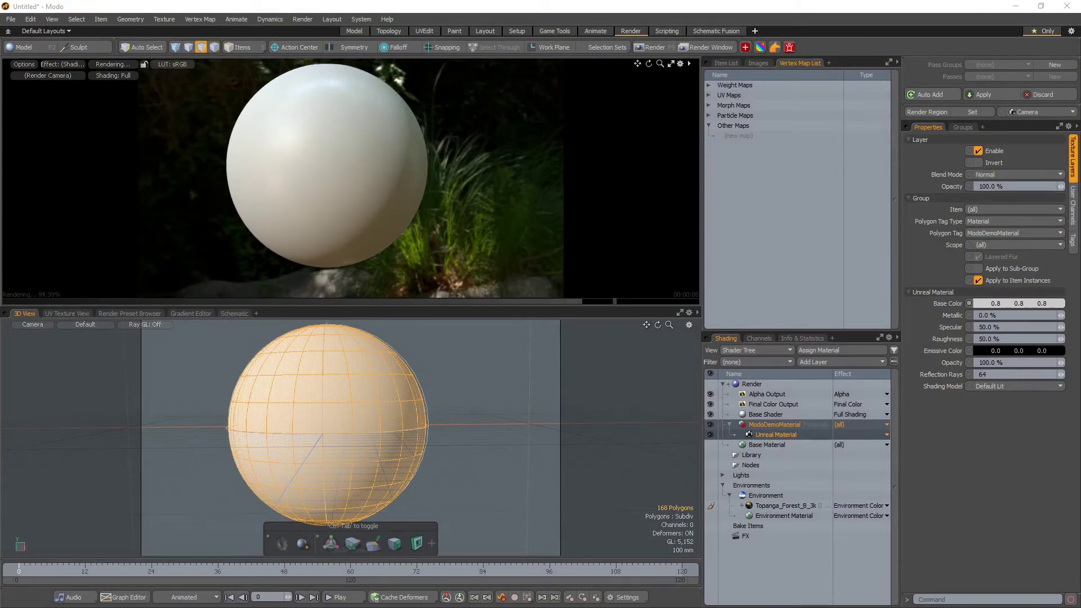
drag(0, 181, 0, 219)
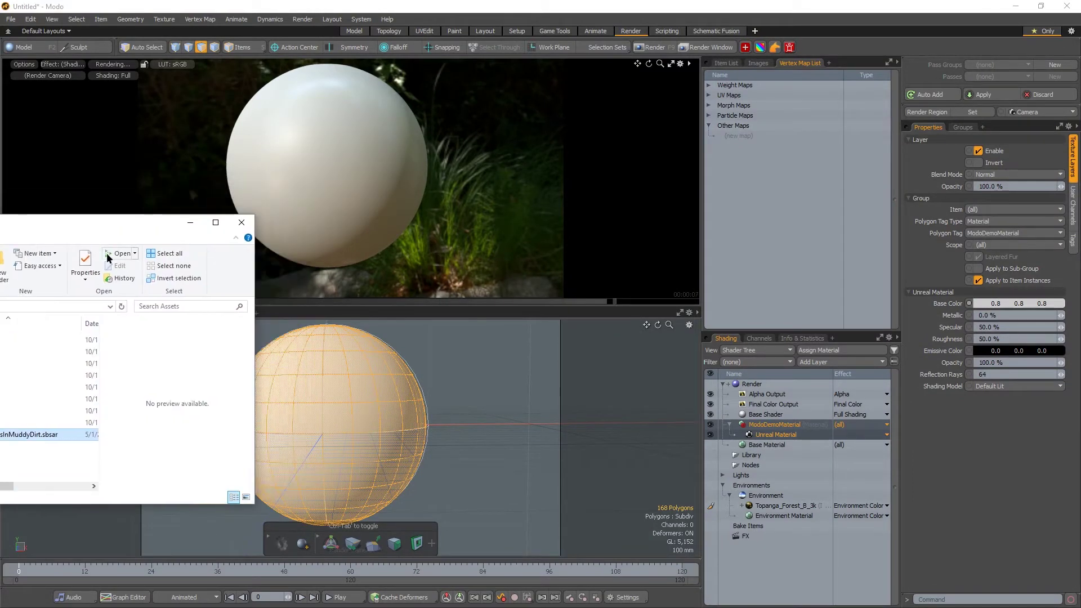
Browse to ModoDemo/Images/DryRockyMud and drag the four .tga maps into Modo's shader tree.
drag(87, 221, 407, 228)
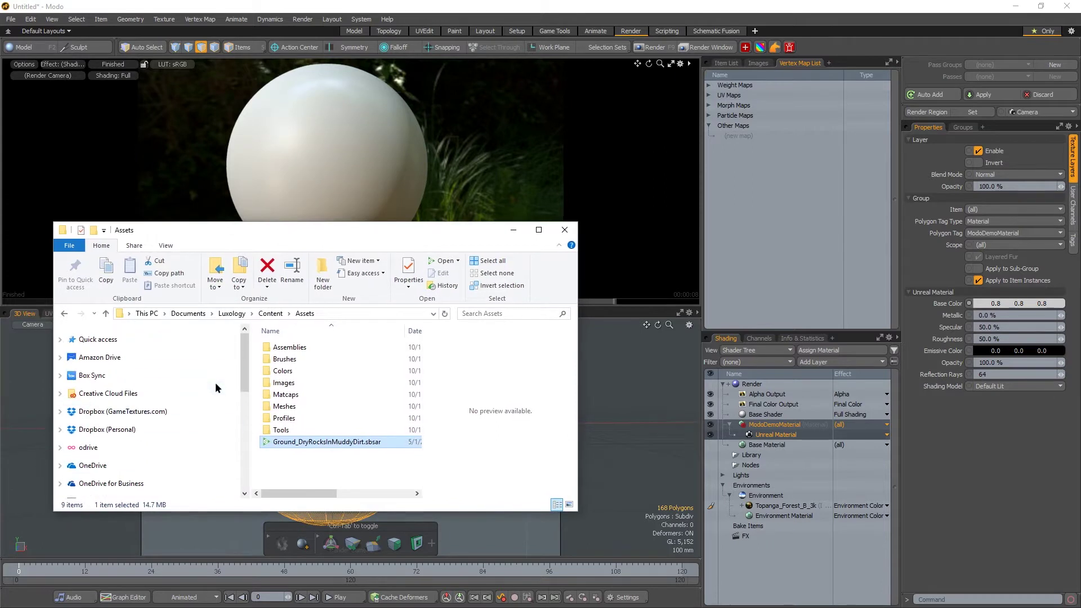
click(134, 357)
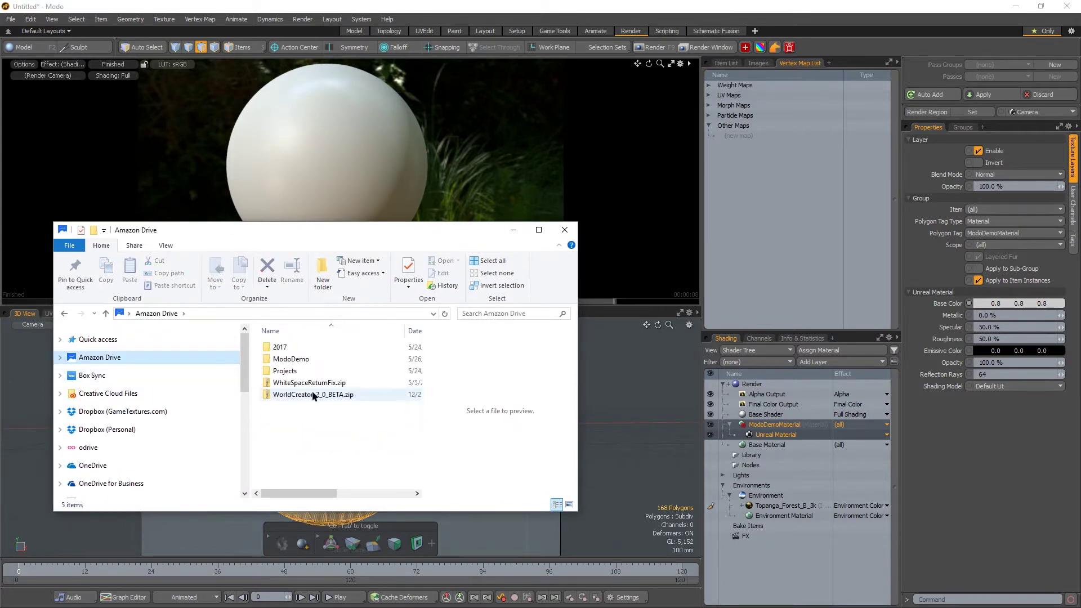
double_click(306, 360)
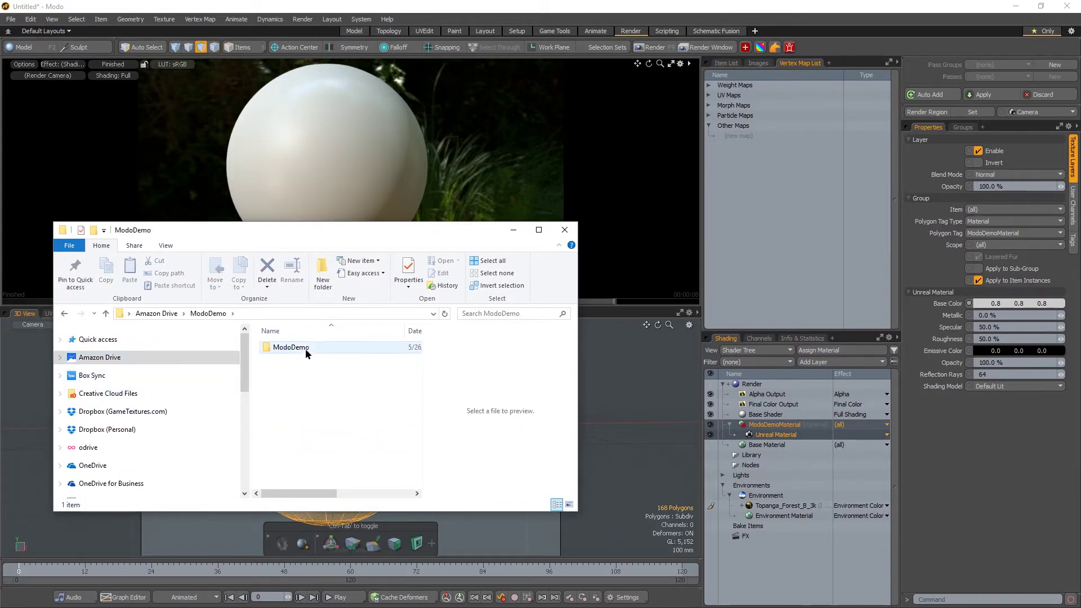
double_click(306, 349)
click(307, 350)
double_click(306, 350)
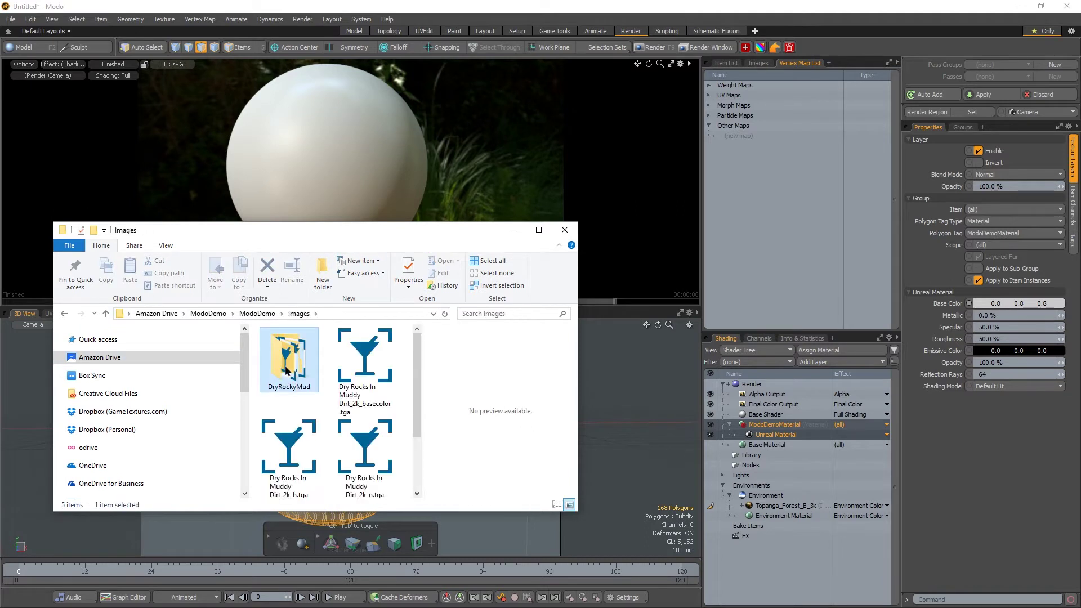
double_click(291, 374)
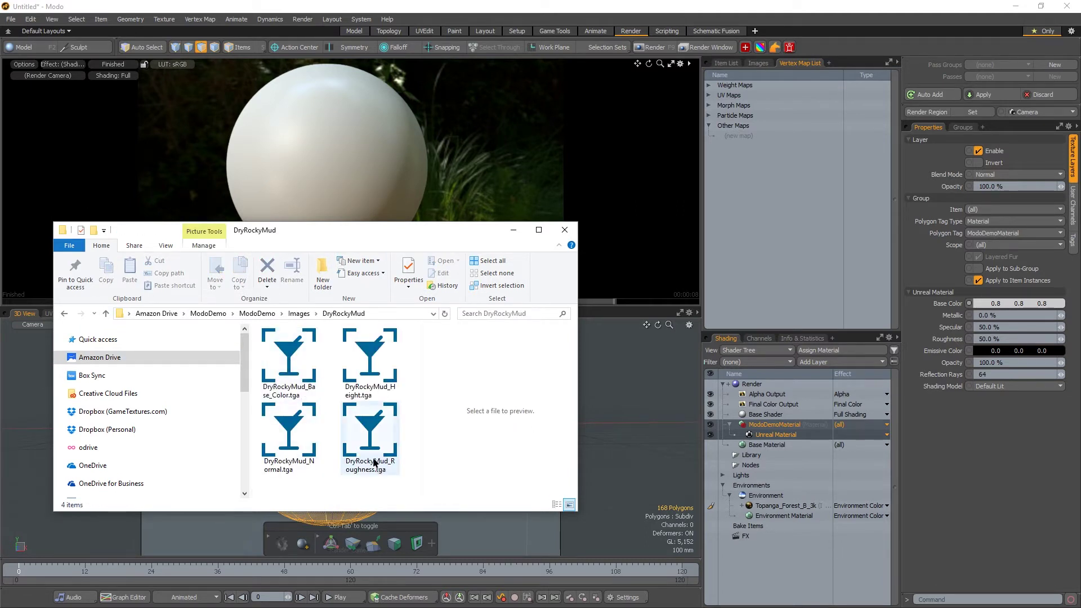
drag(378, 494, 748, 436)
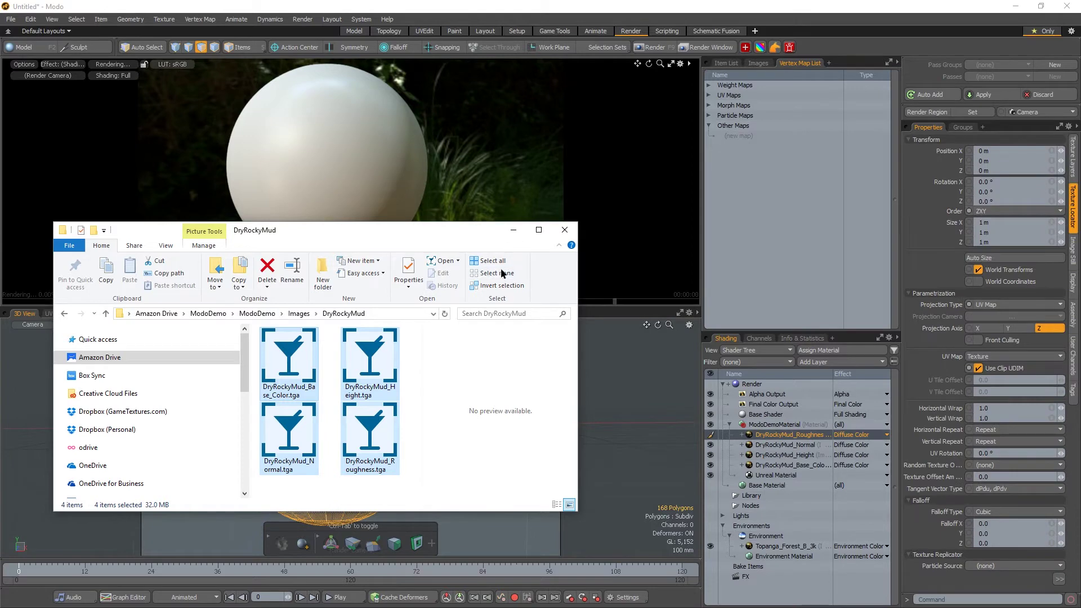
Set the Base_Color layer's effect to Unreal Base Color and hide the roughness, normal and height layers.
click(563, 231)
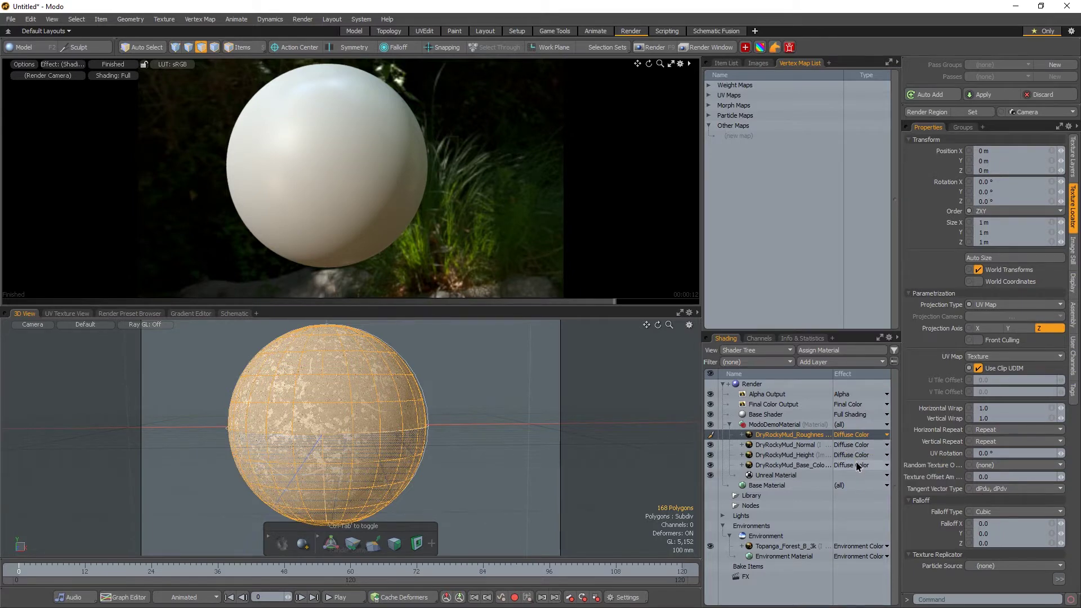
click(856, 461)
mouse_move(860, 488)
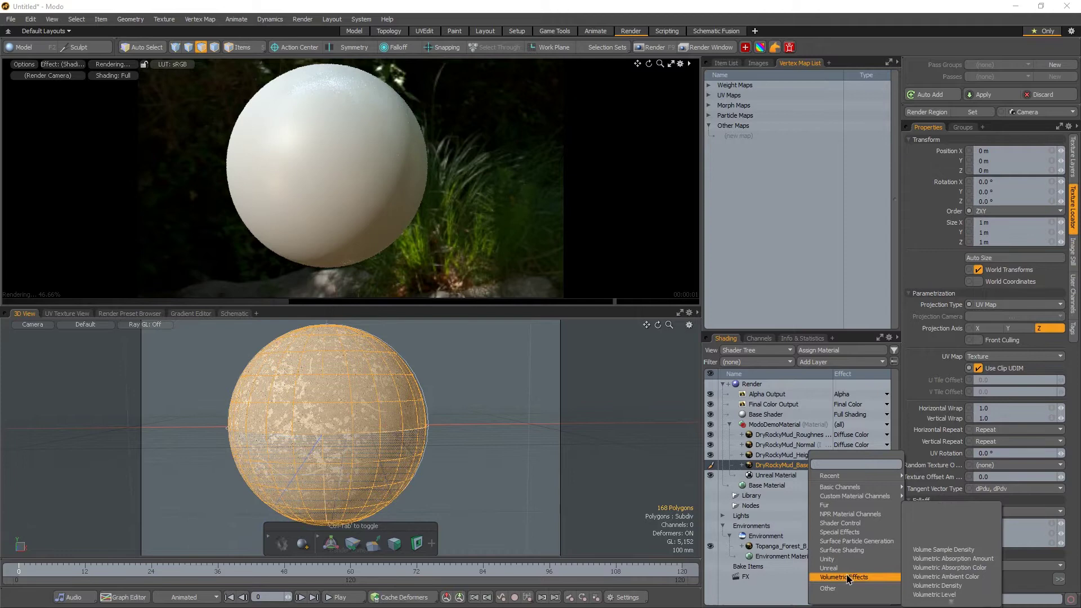
mouse_move(847, 570)
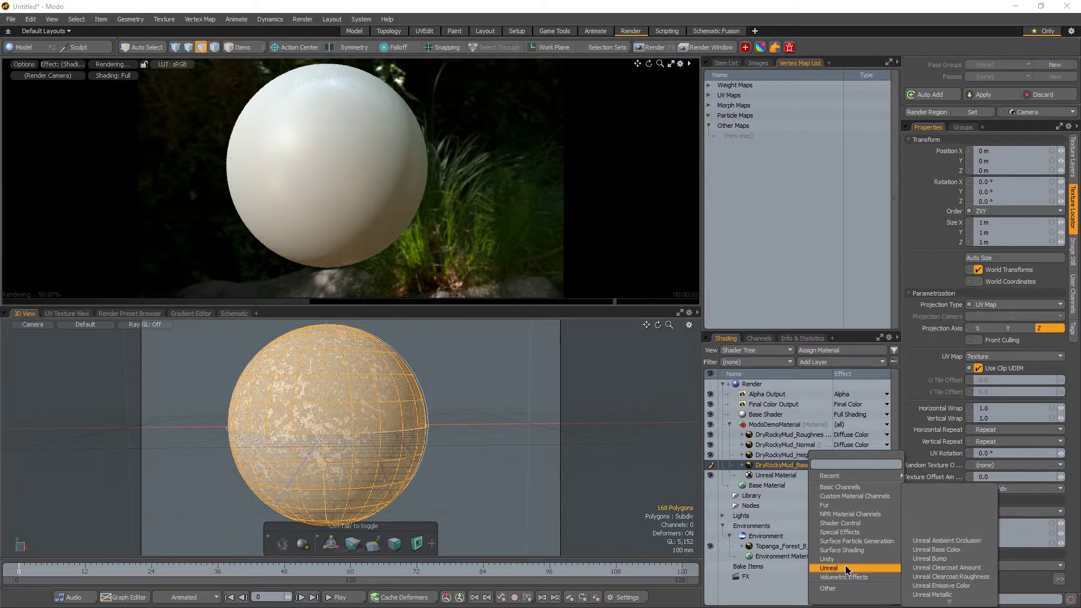
click(921, 550)
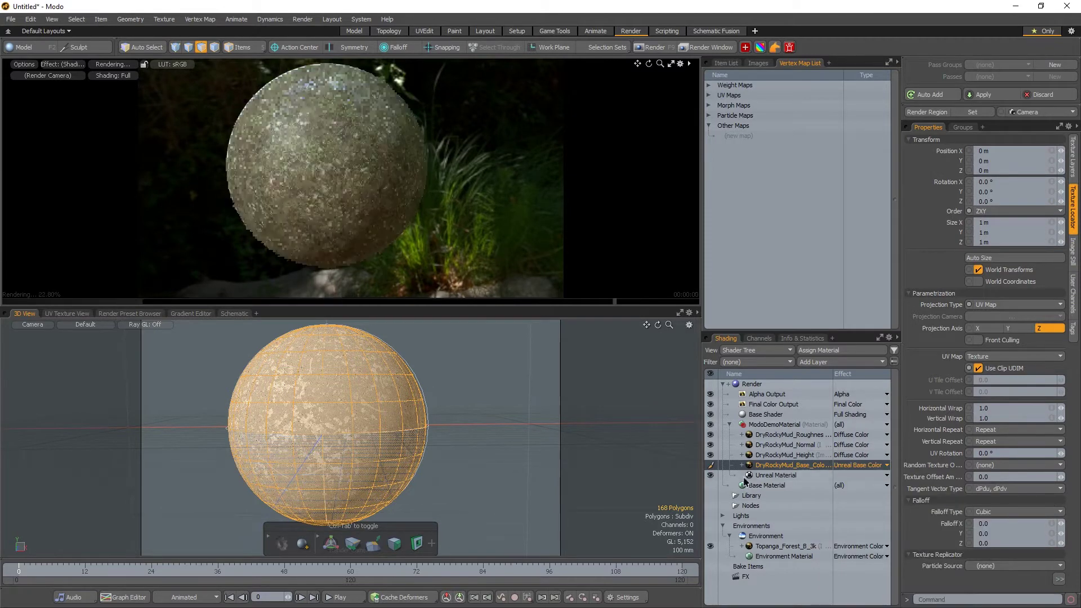
drag(715, 453, 717, 442)
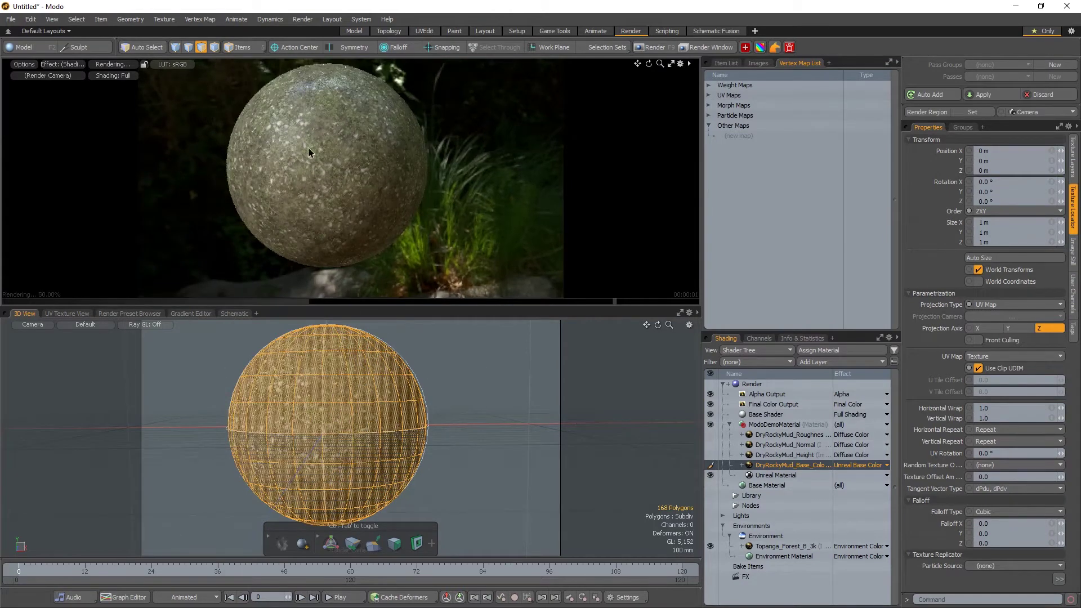
alt+shift+drag(316, 161, 323, 172)
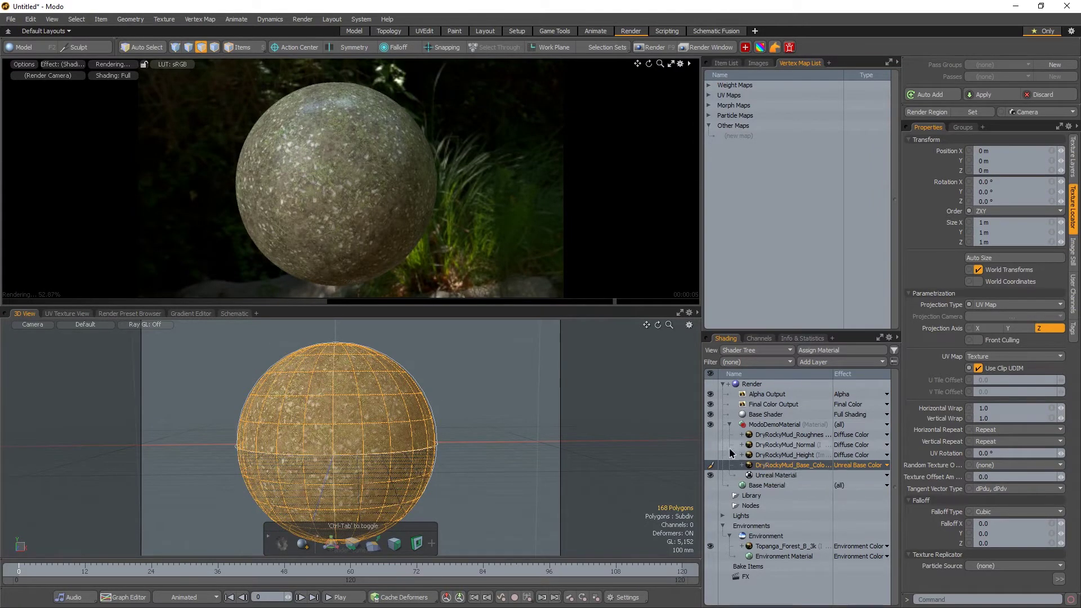
Show the DryRockyMud_Normal layer, set its effect to Unreal Normal, and accept removing its colour correction.
click(710, 444)
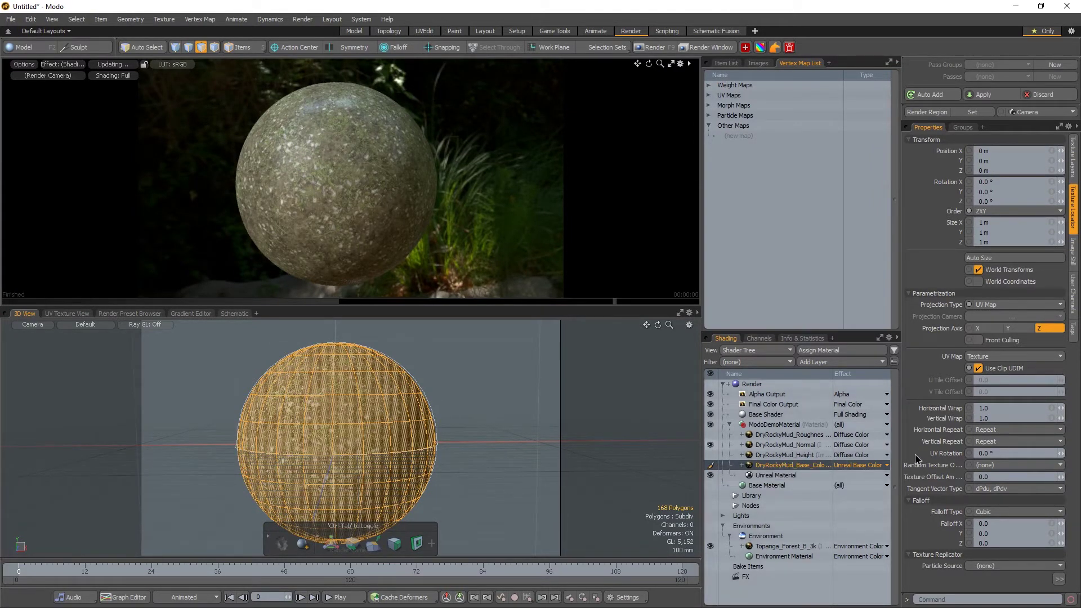
click(873, 445)
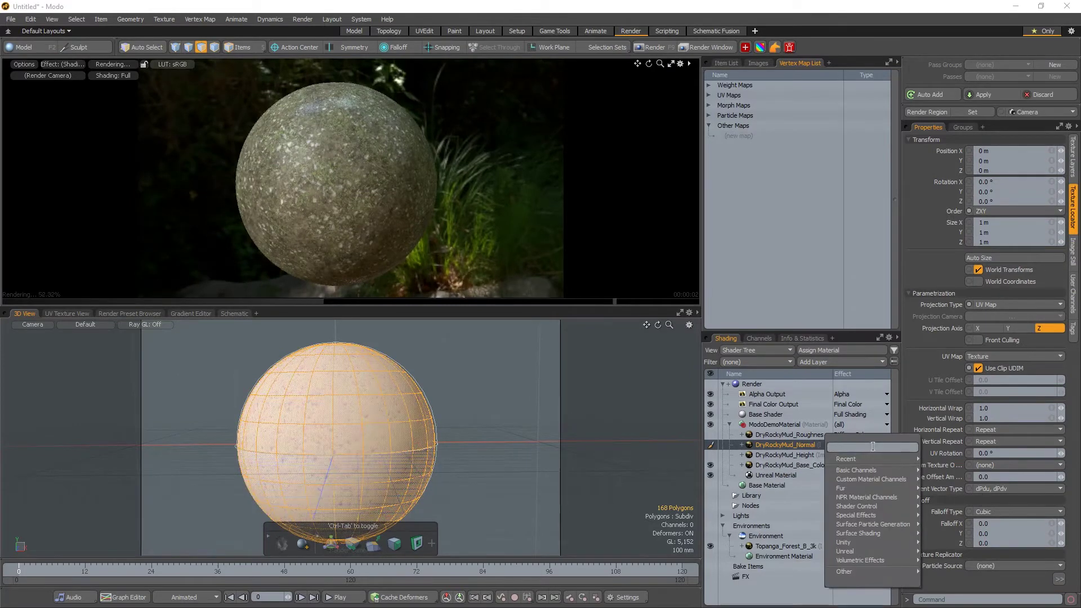
mouse_move(881, 554)
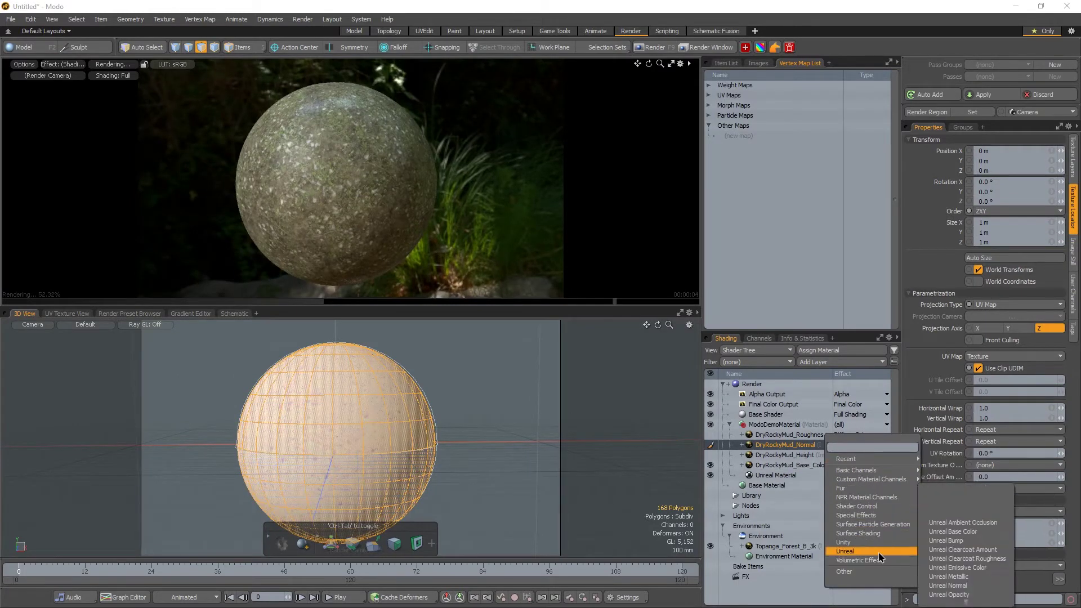
mouse_move(962, 602)
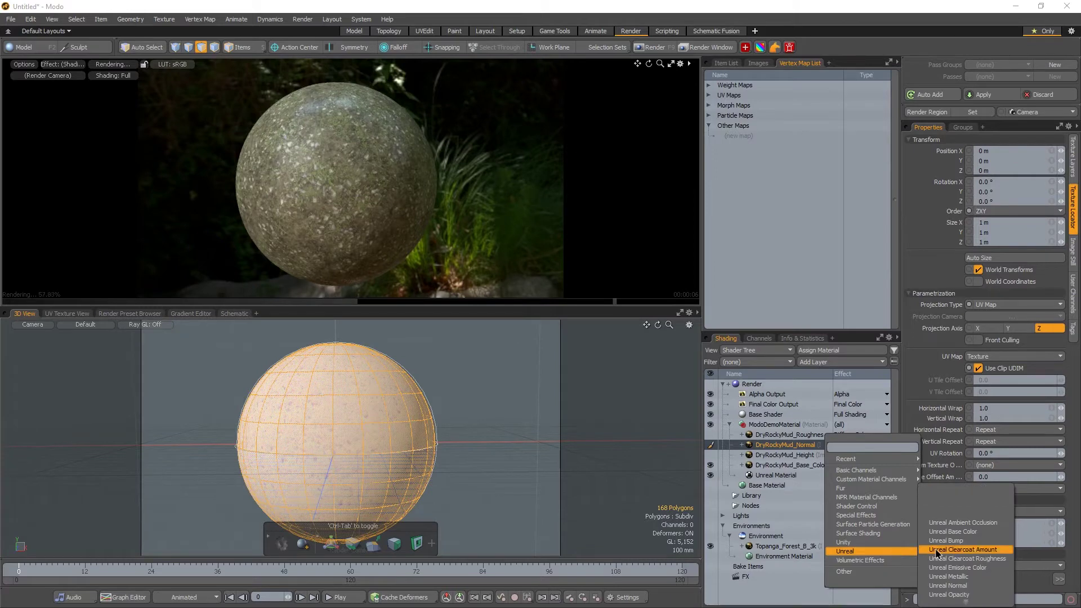
click(951, 560)
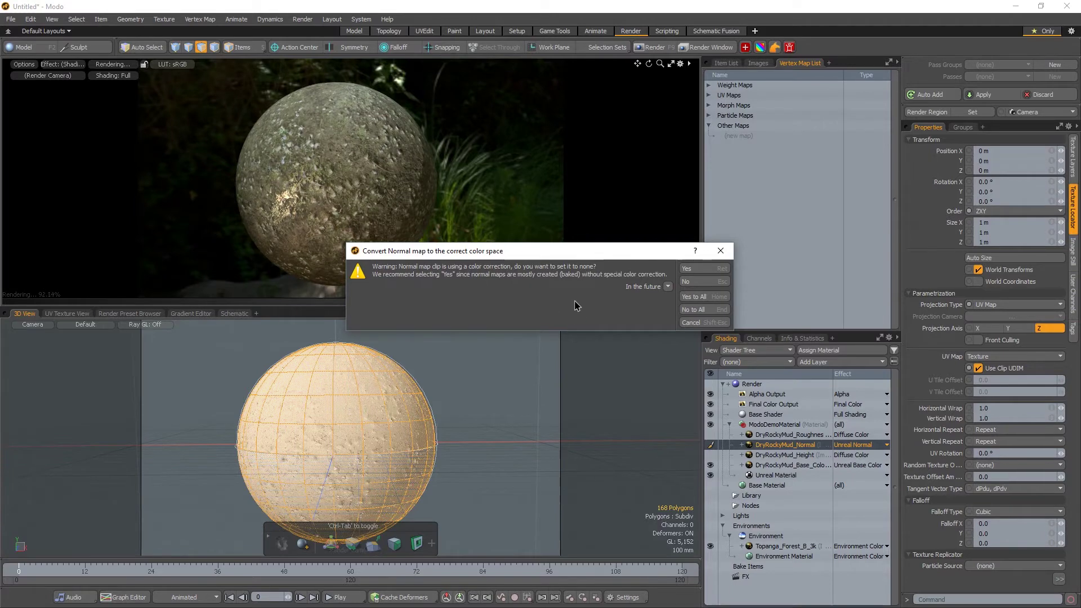
click(700, 269)
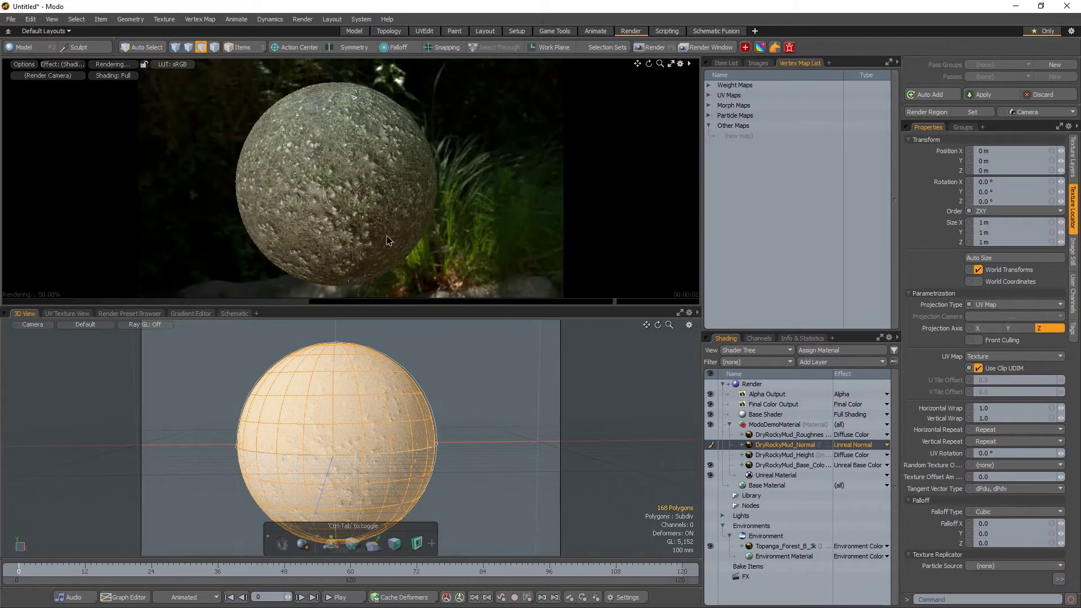
Make the DryRockyMud_Roughness layer drive Unreal Roughness.
click(786, 437)
click(845, 436)
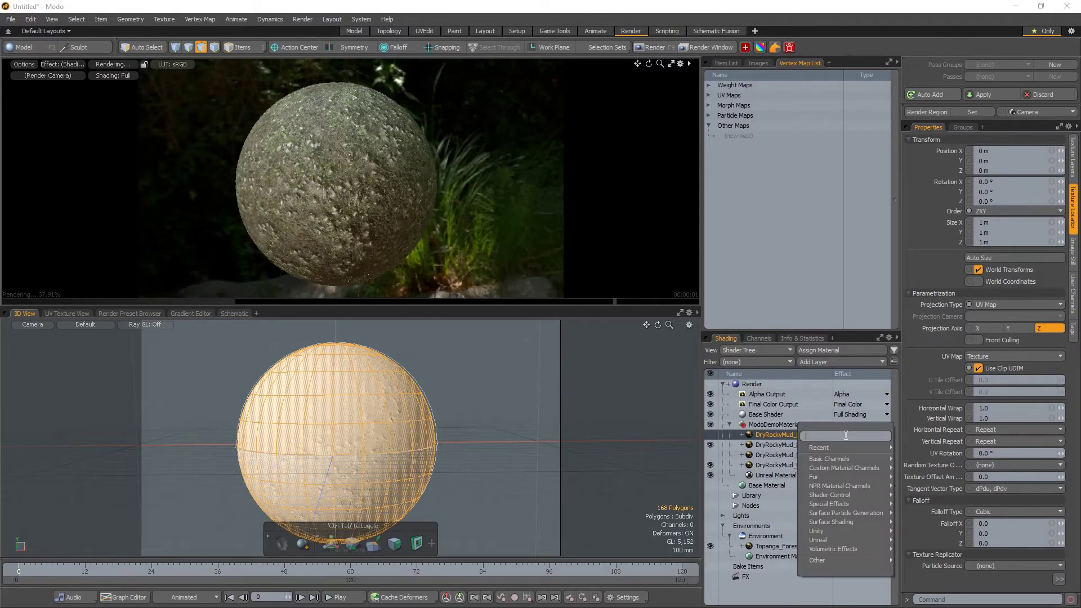
mouse_move(846, 542)
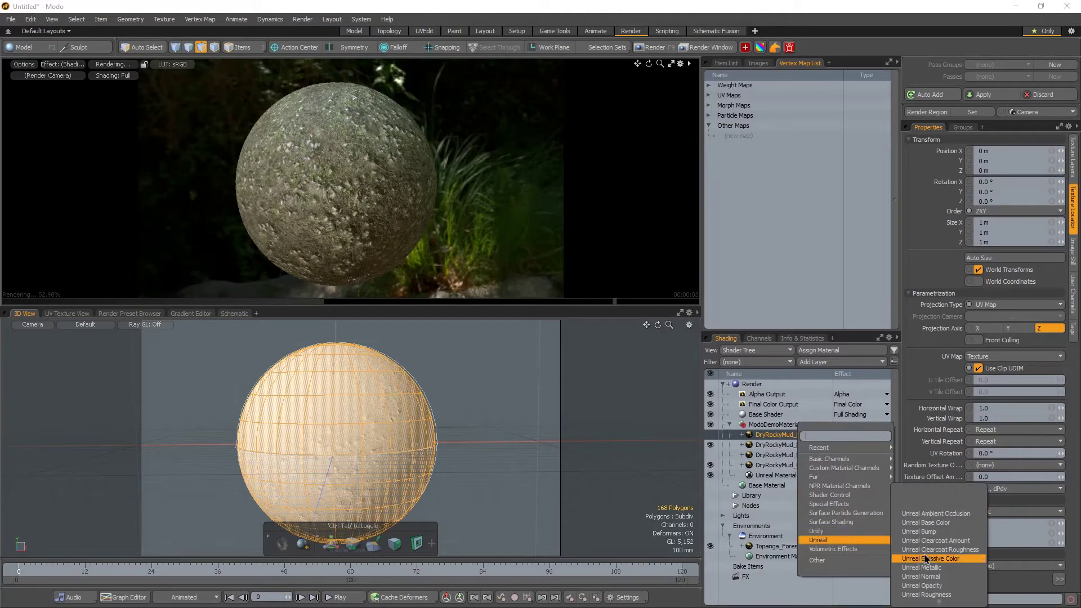
click(928, 596)
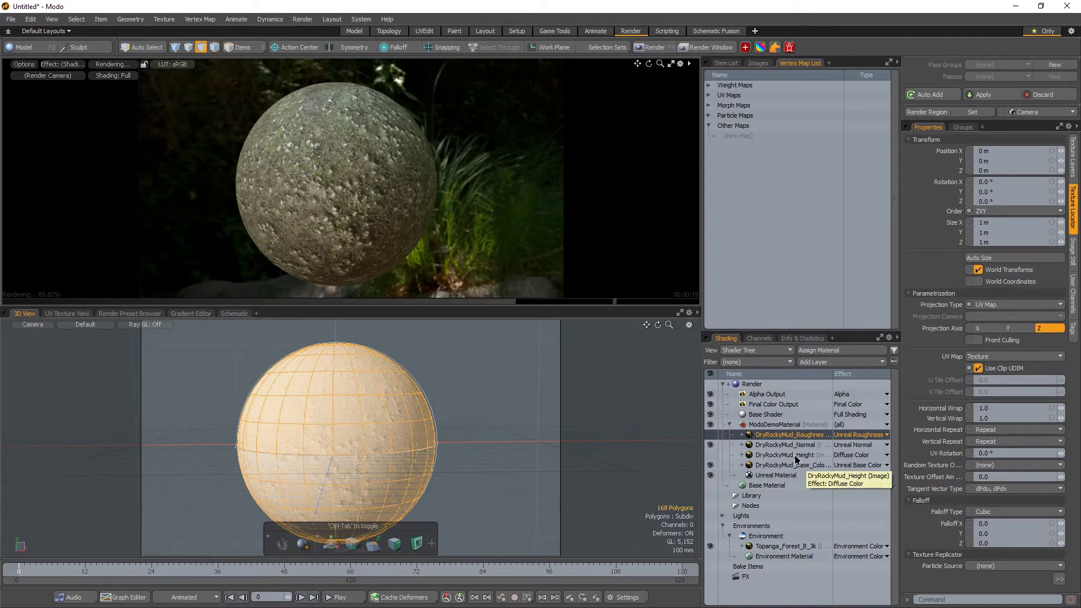
Switch the DryRockyMud_Height layer's effect to Unreal Bump.
click(847, 459)
mouse_move(855, 553)
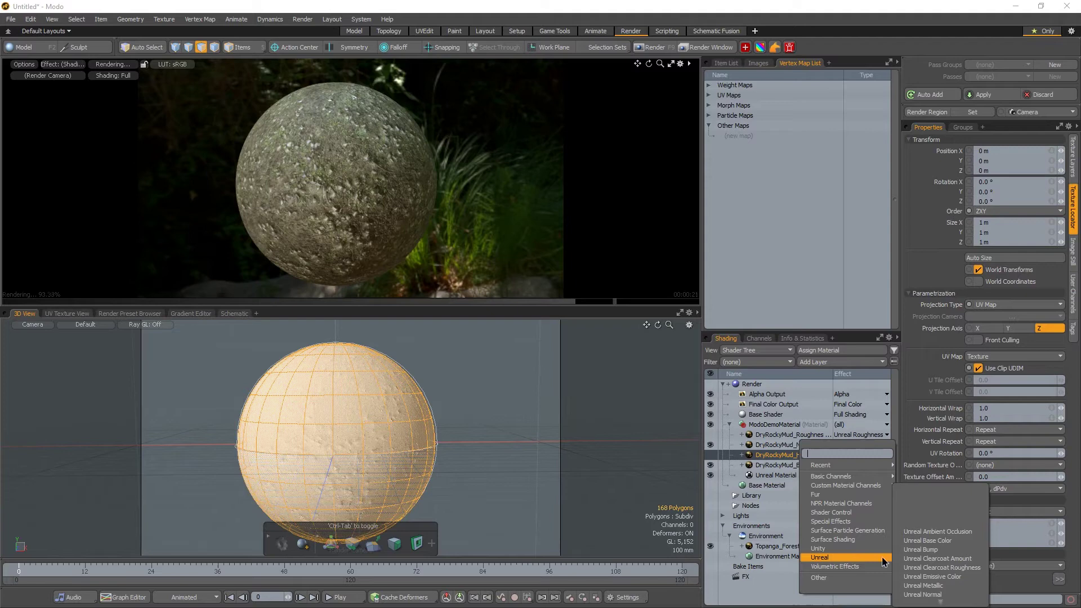
click(942, 551)
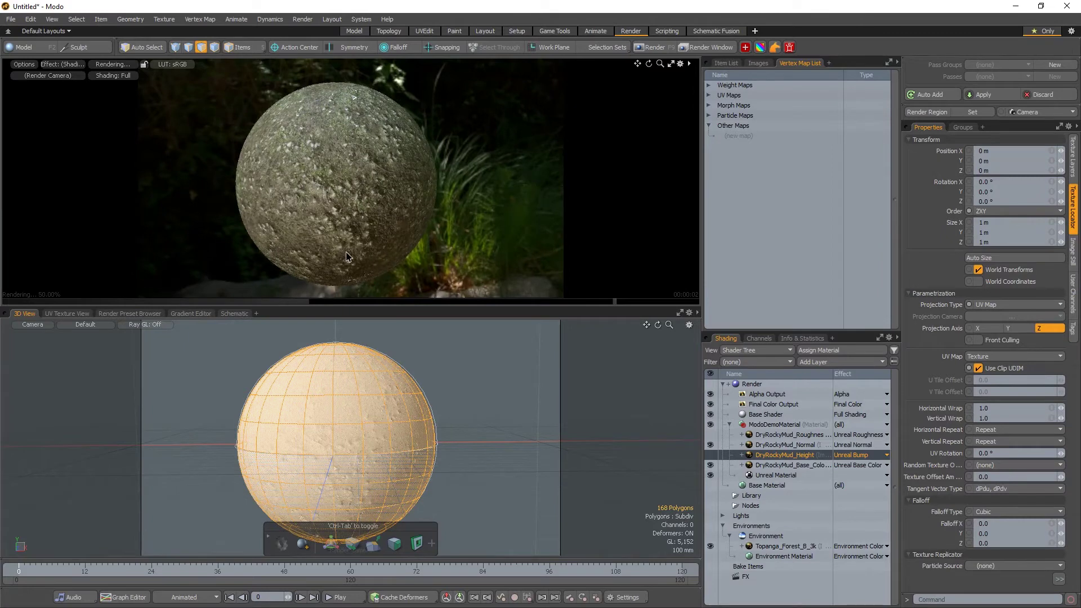
Change the DryRockyMud_Height layer's effect to Displacement.
click(852, 456)
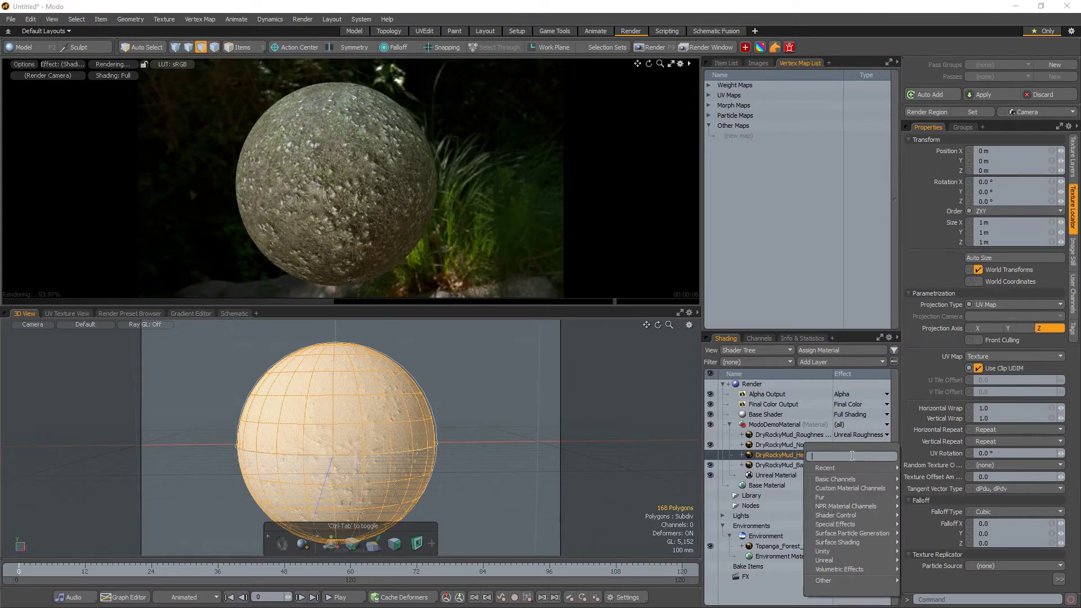
text(disp)
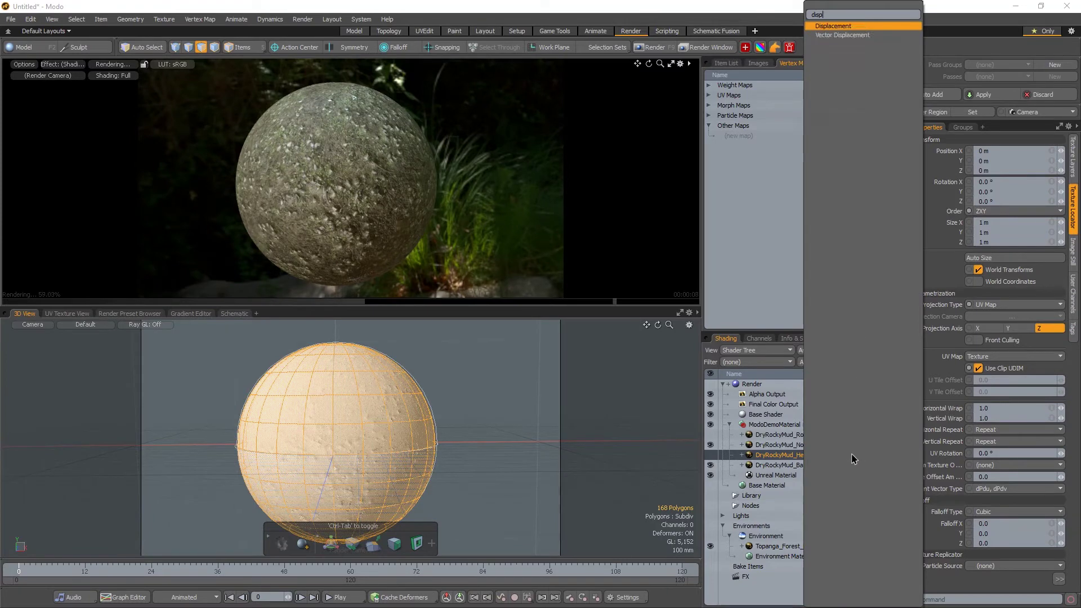
key(Return)
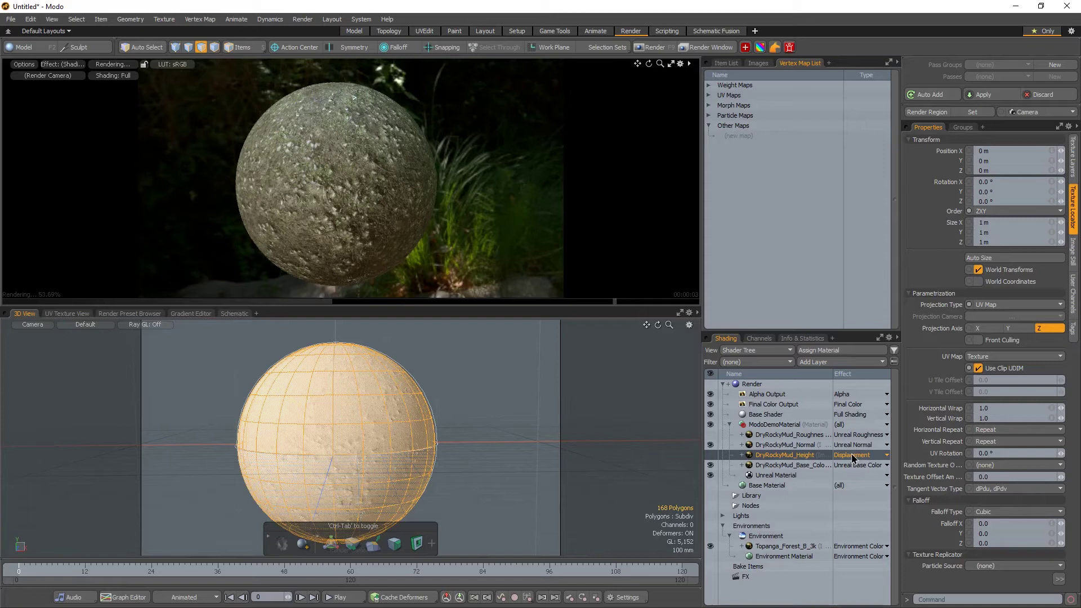
Adjust the Base Material's displacement distance to 52.6 mm.
click(774, 487)
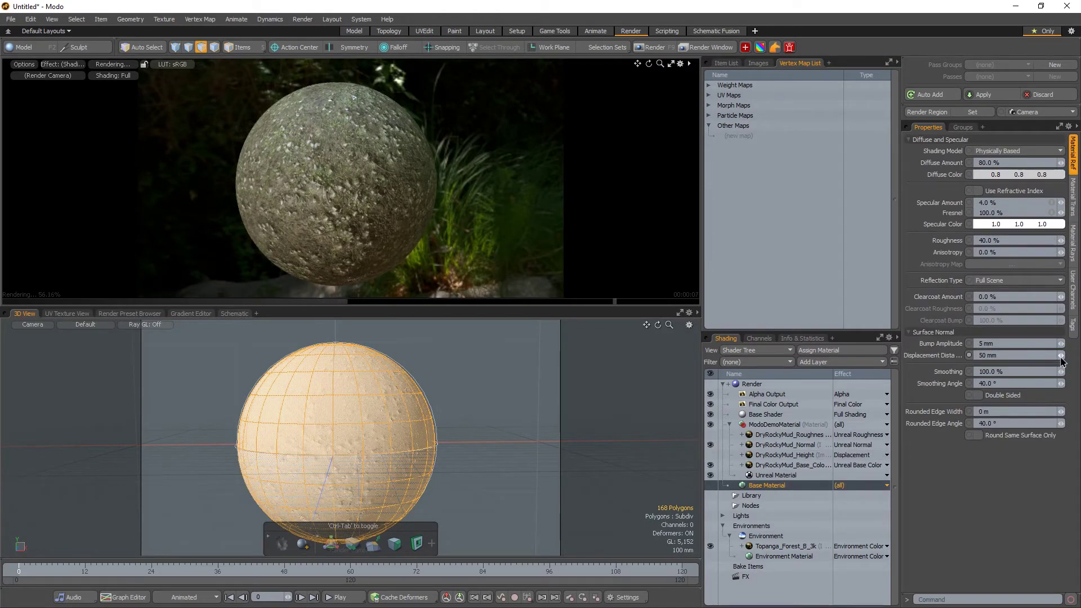
drag(1062, 361, 1073, 361)
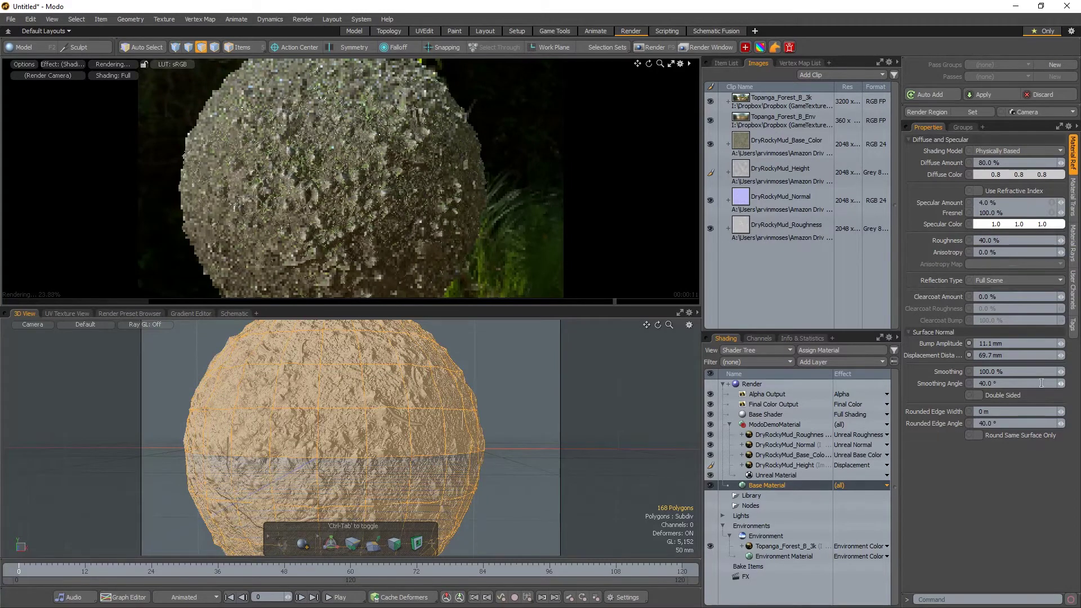
drag(1061, 355, 1047, 355)
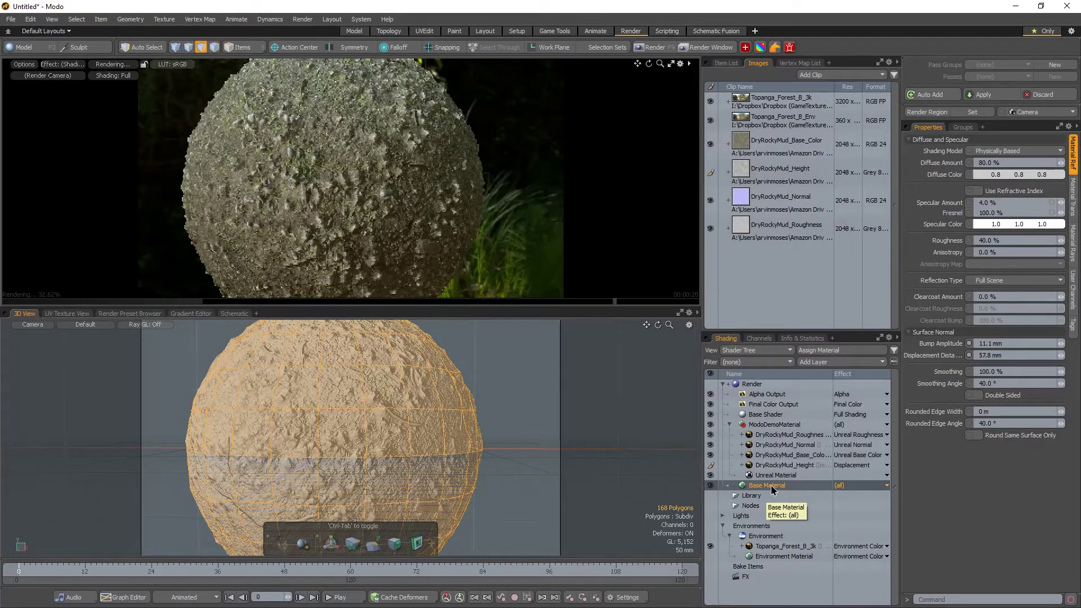
drag(1061, 355, 1053, 355)
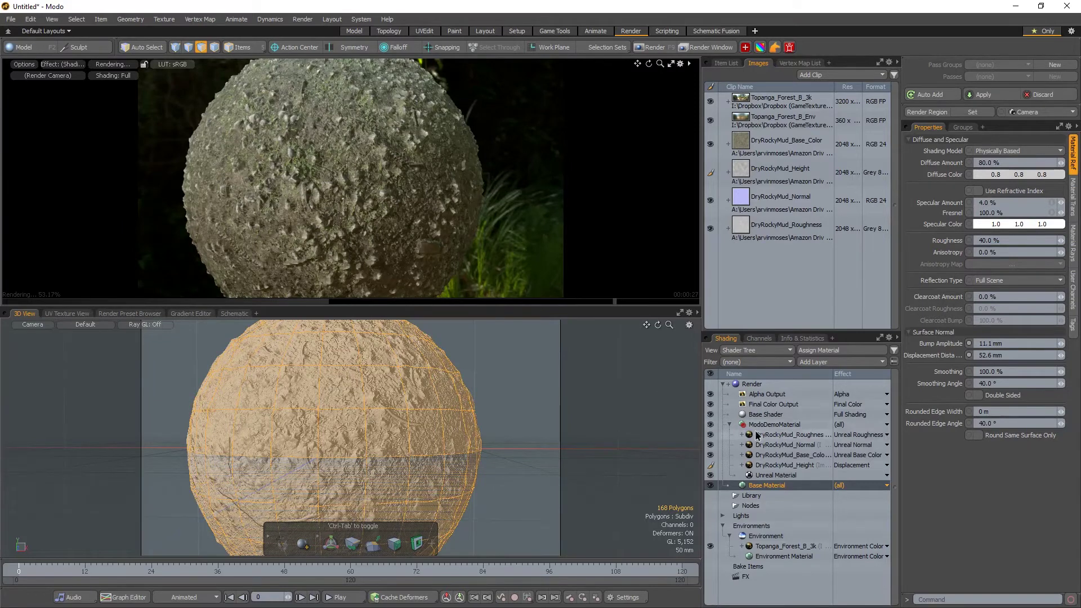
Set the DryRockyMud_Normal layer's opacity to 75%.
click(795, 447)
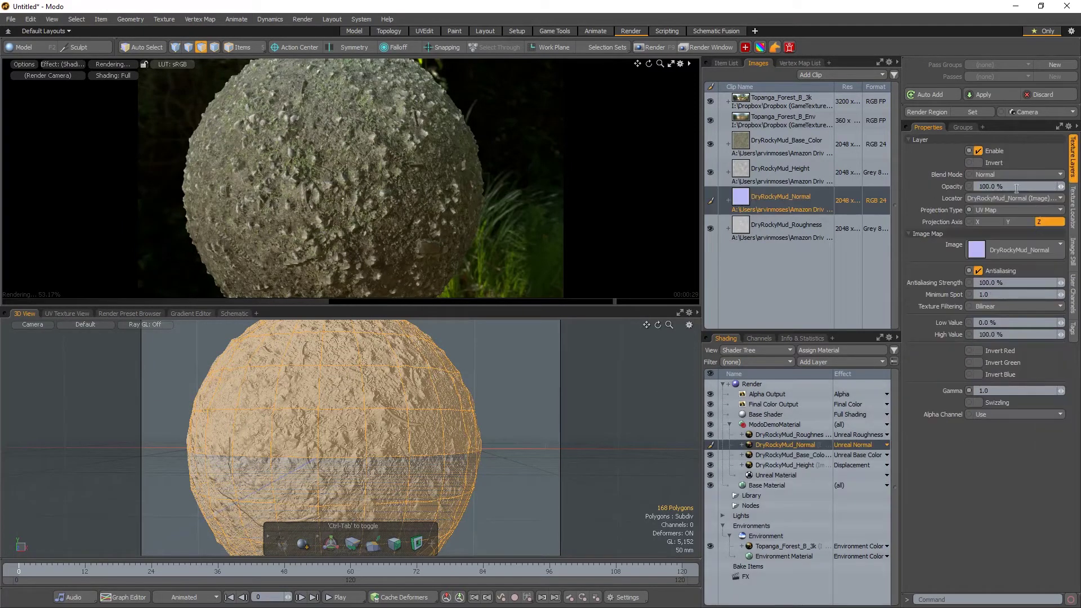
click(1010, 187)
text(75)
key(Return)
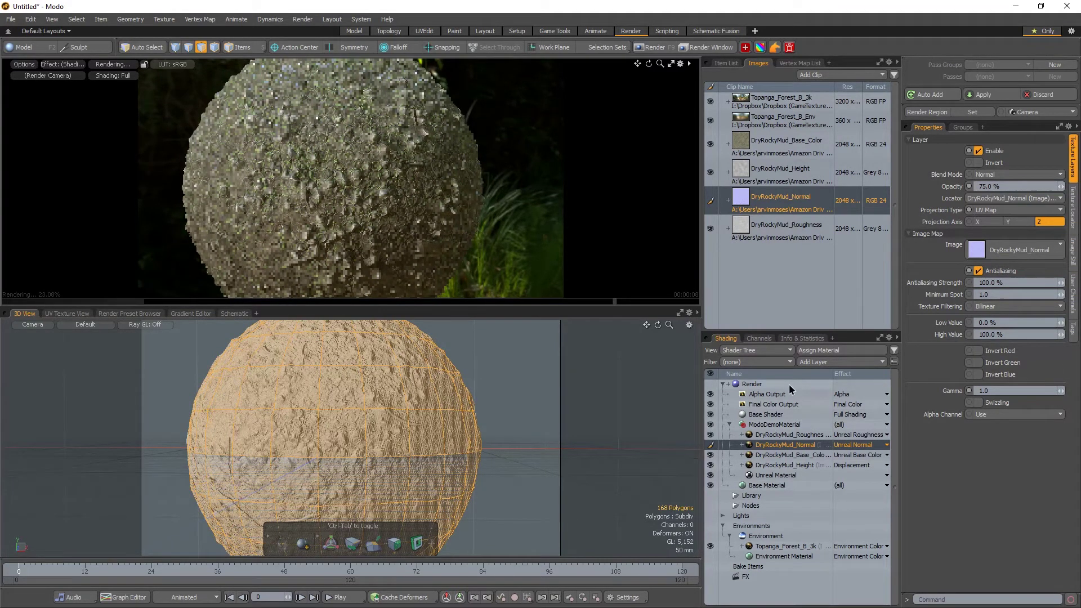
Reduce the Base Material's displacement distance to 30 mm.
click(788, 486)
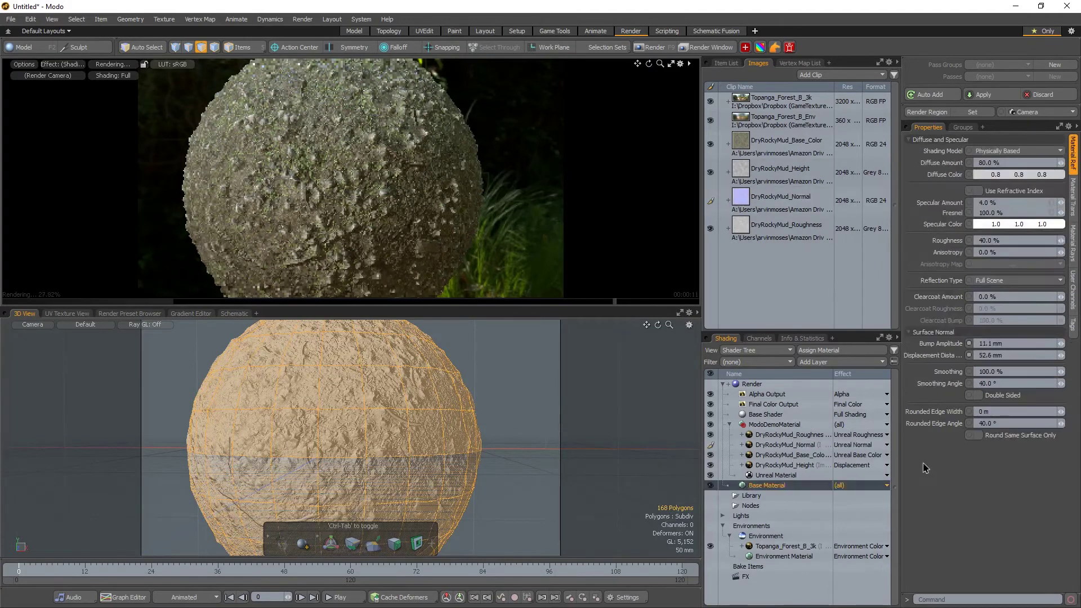
click(1014, 355)
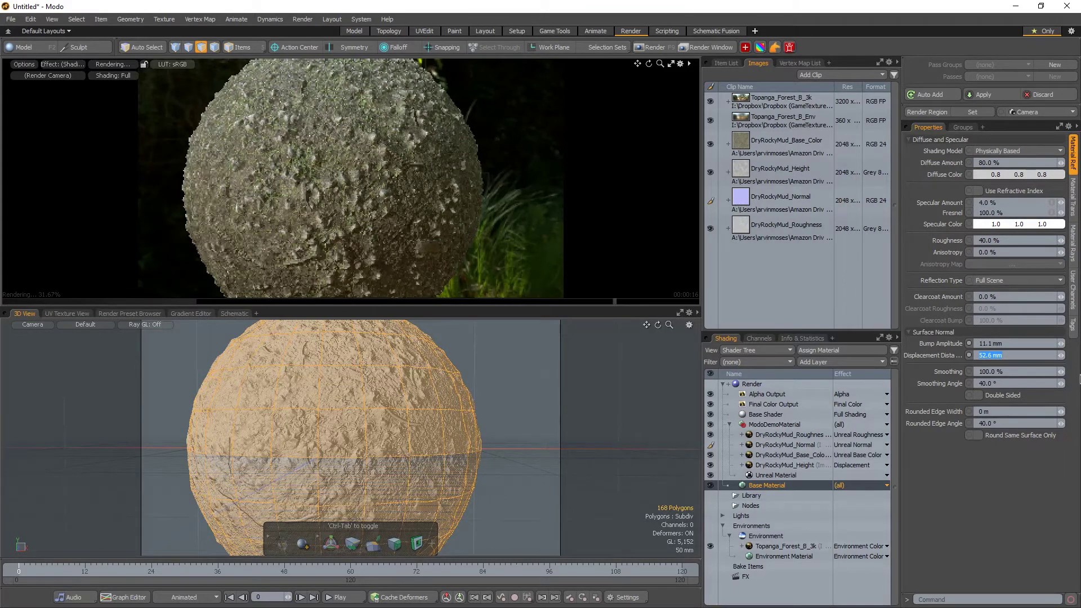
text(30)
key(Return)
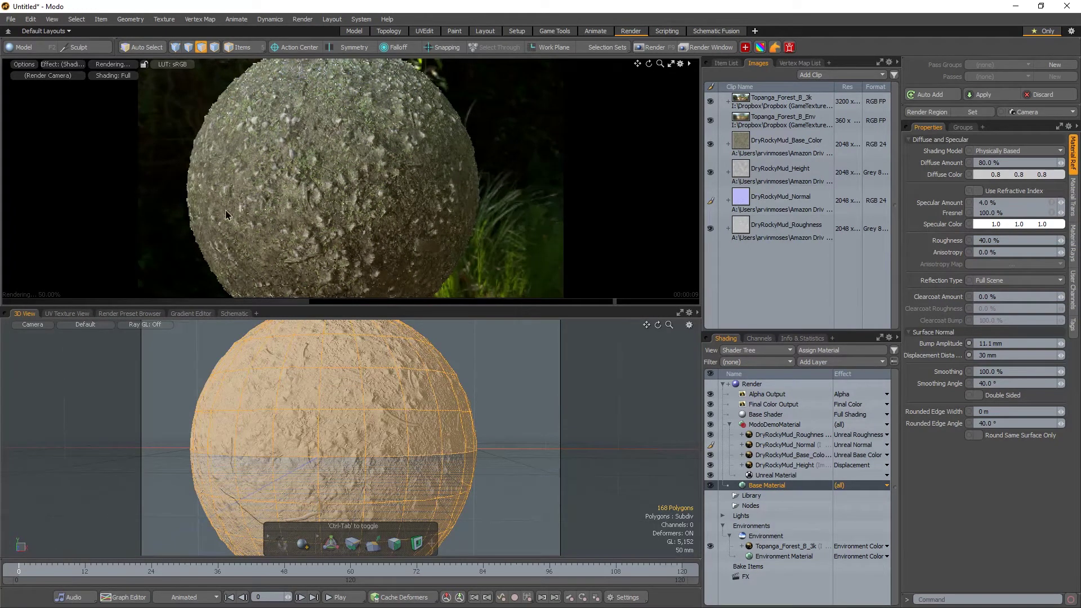
Set the Render item's displacement rate to 0.75 pixels.
click(755, 384)
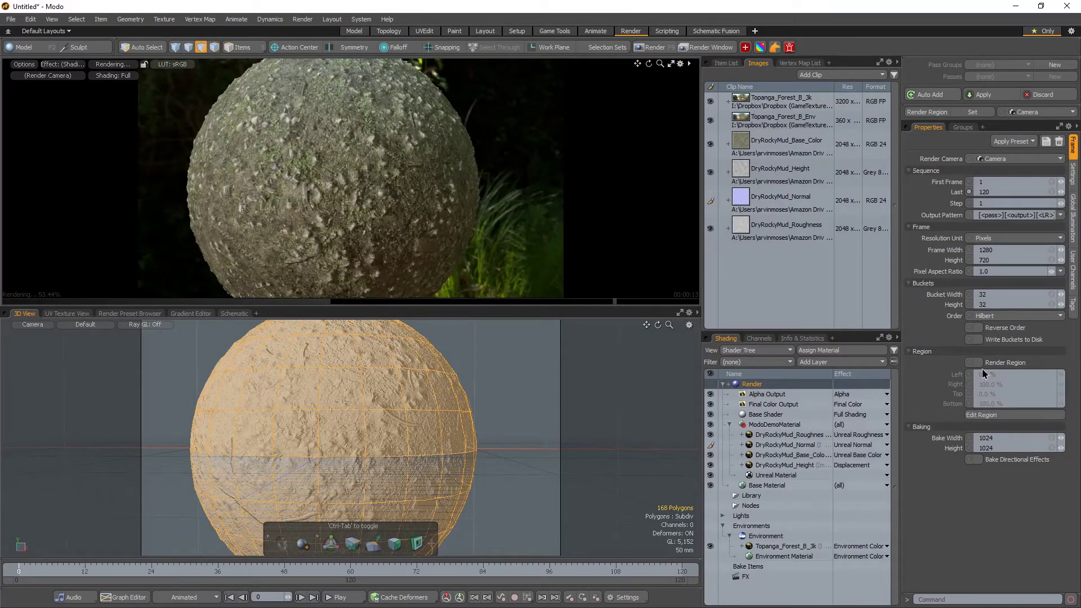
click(1074, 174)
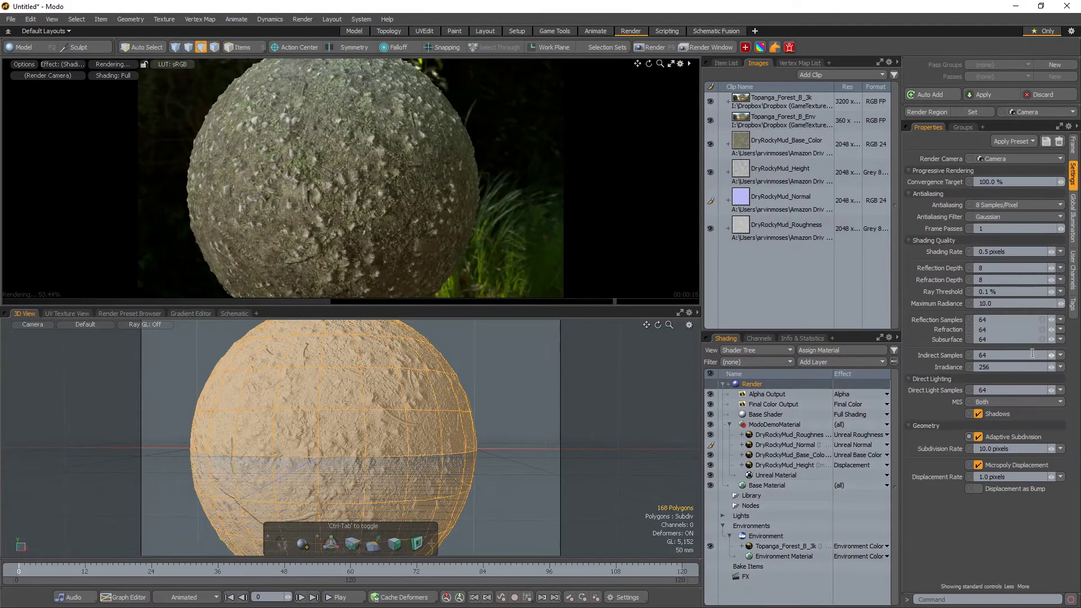
click(998, 476)
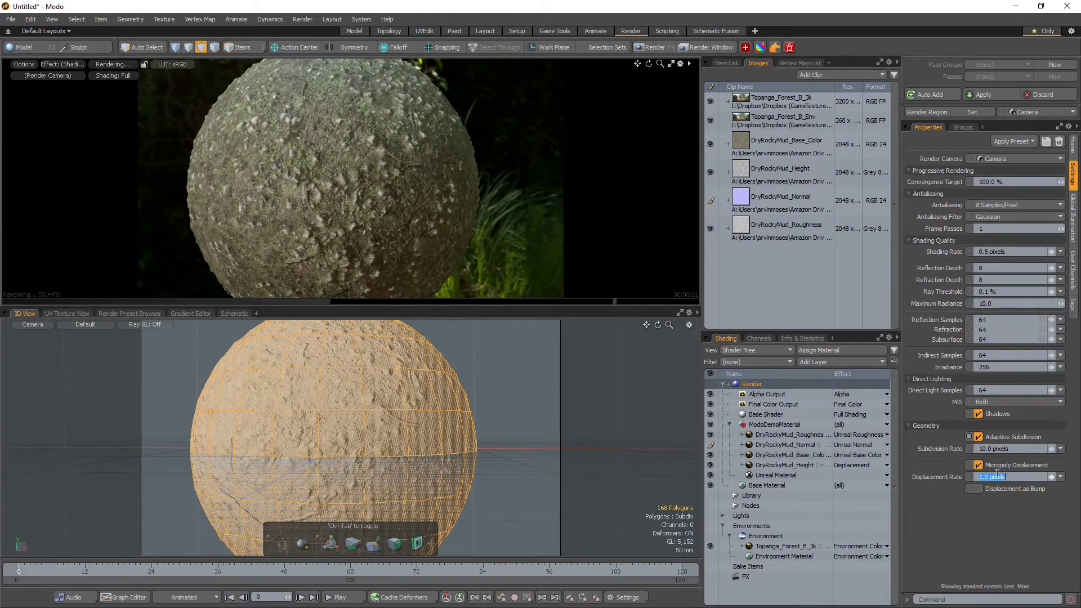
text(0.75)
key(Return)
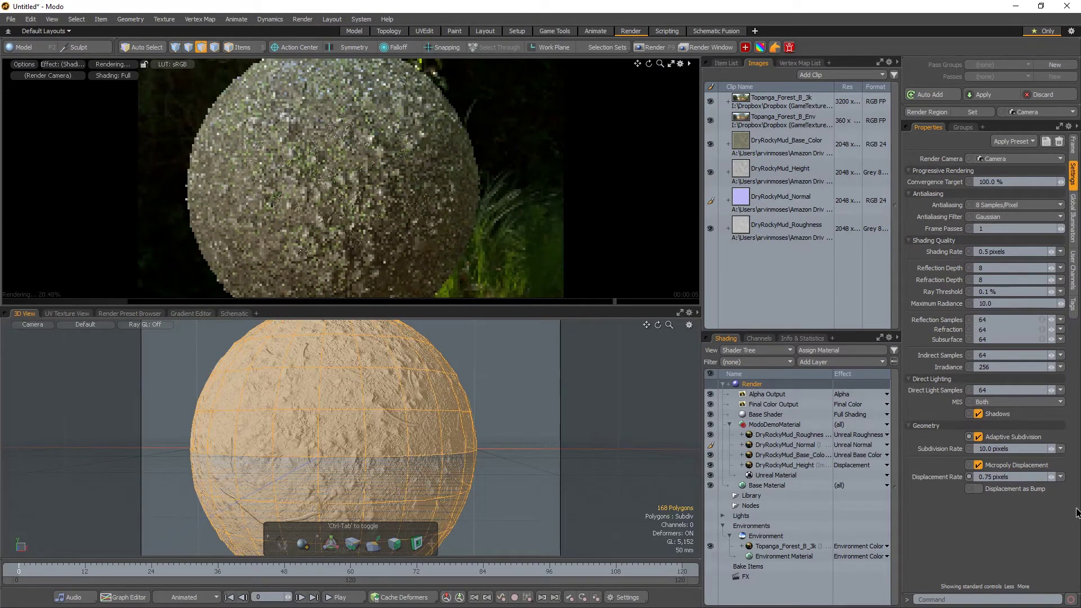
ctrl+alt+drag(385, 382, 418, 447)
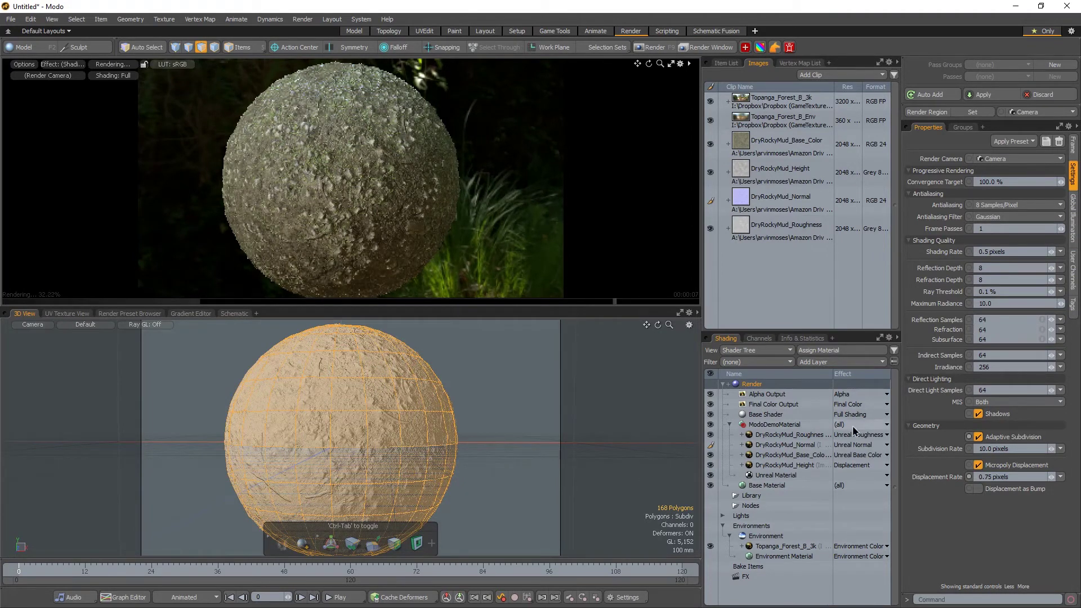
Give Final Color Output an output gamma of 0.7 and input white level of about 0.663 W/srm2.
click(808, 405)
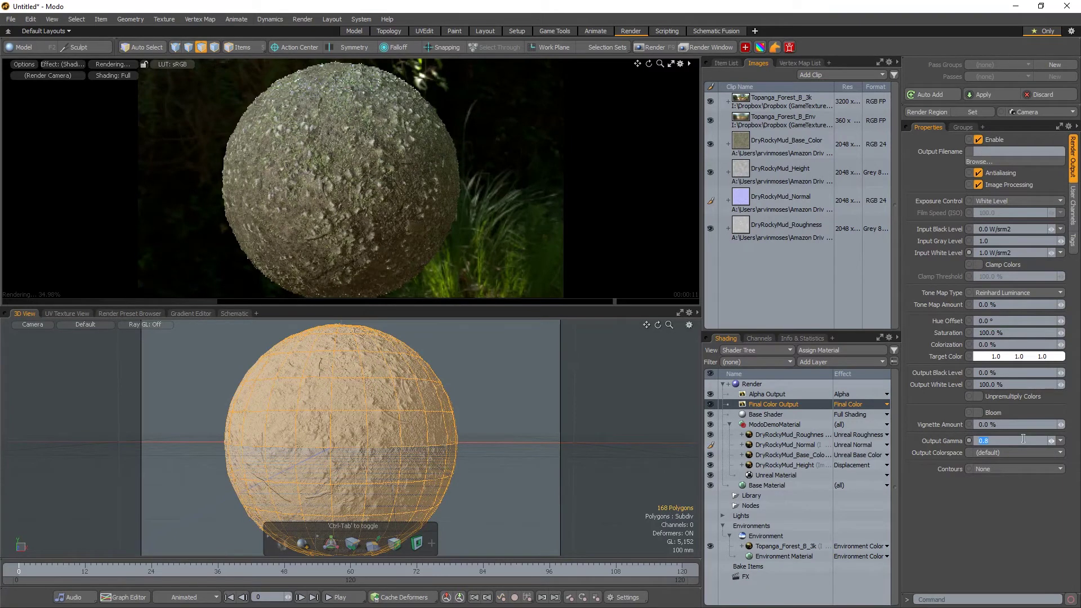
text(.7)
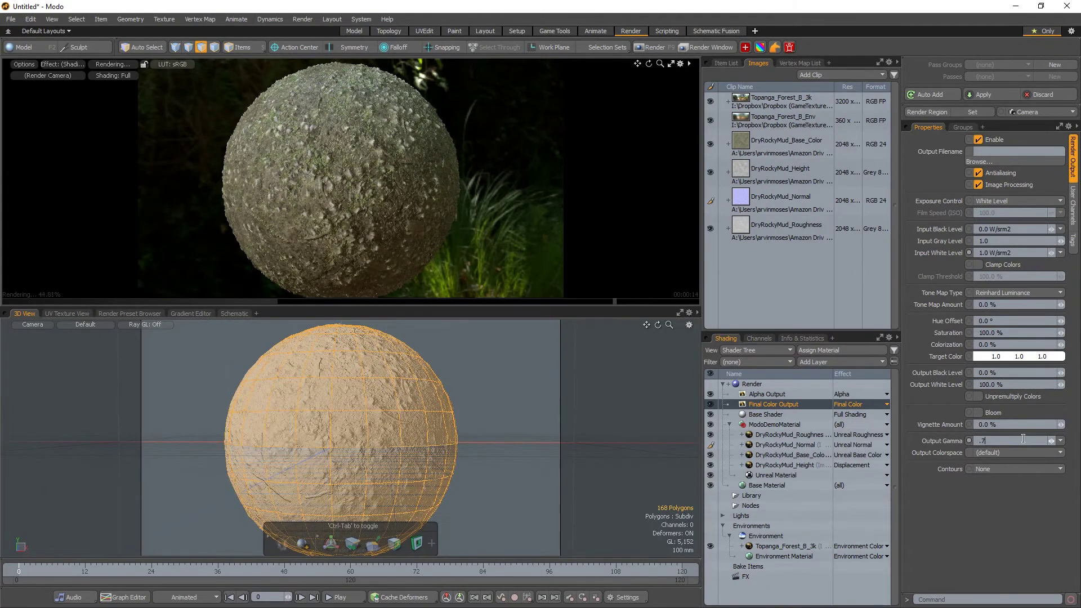
key(Return)
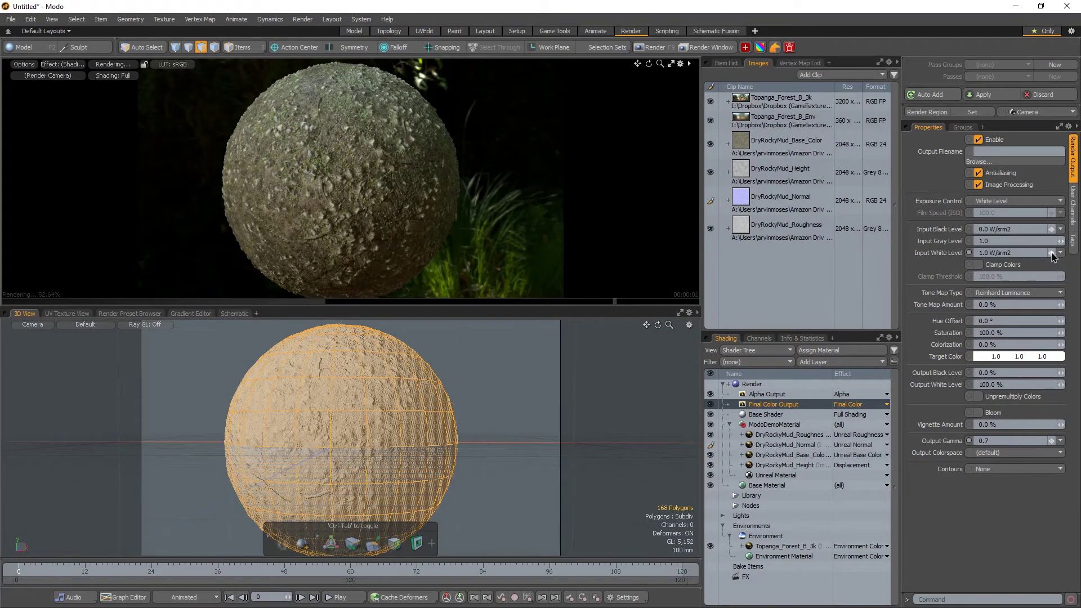
drag(1051, 253, 1022, 253)
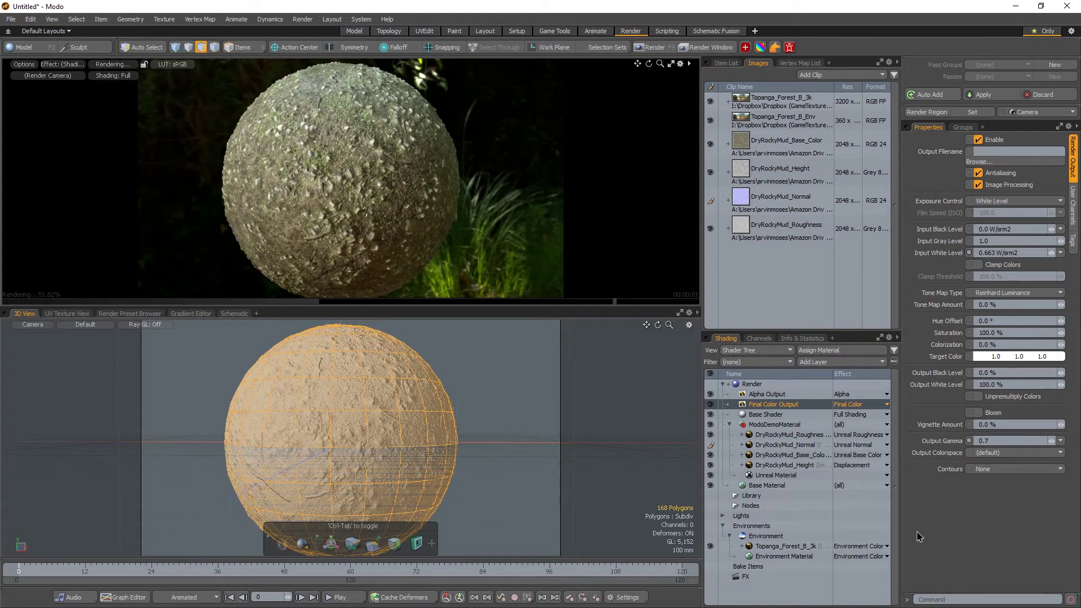
Hide the Directional Light in the Item List.
click(806, 548)
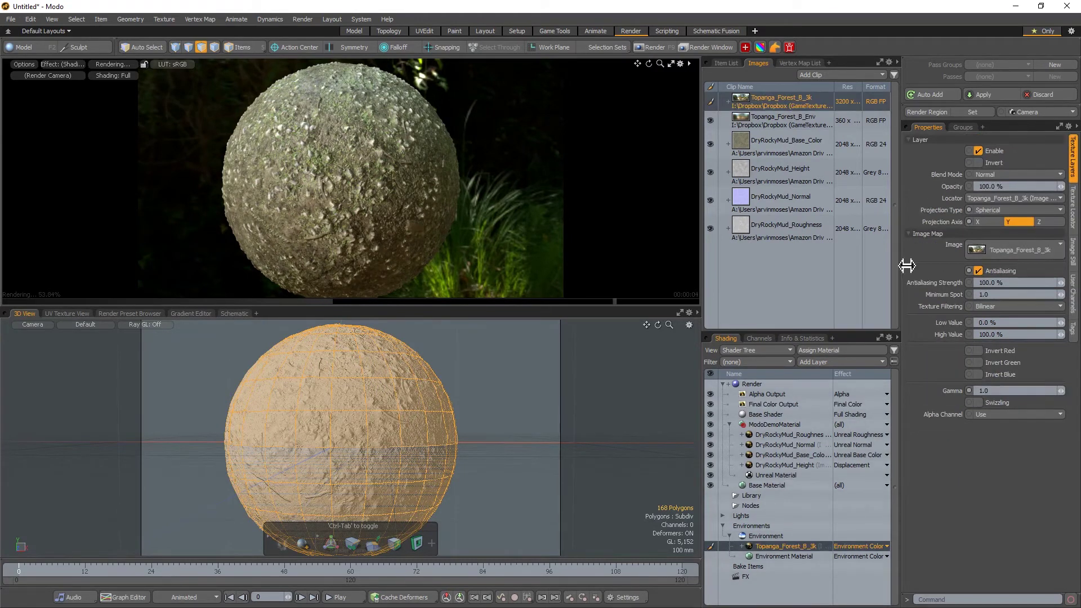
click(726, 64)
click(712, 147)
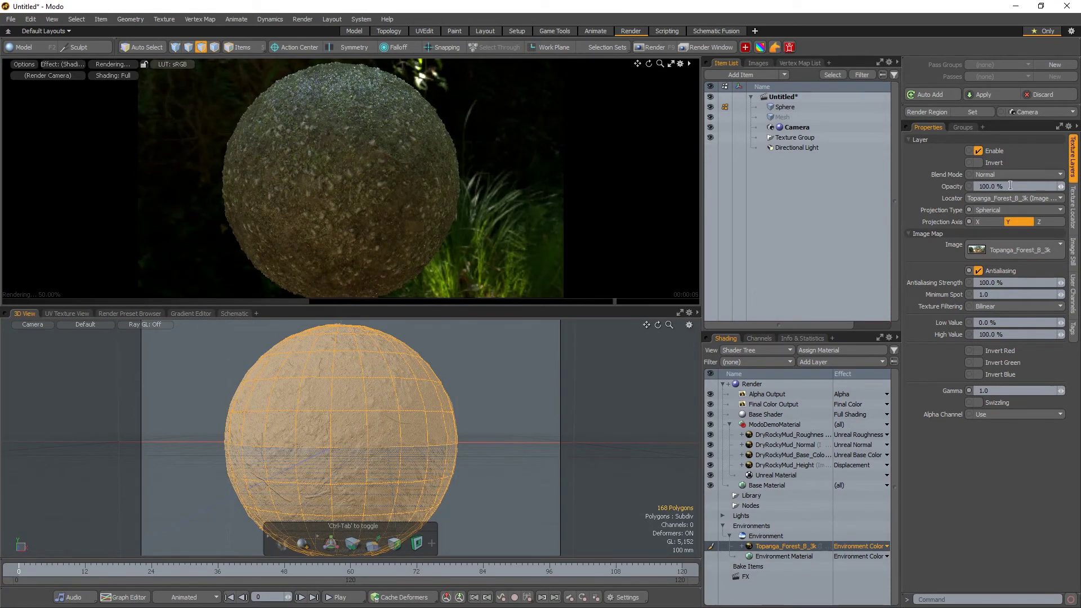
Raise the environment intensity to 2.0 W/srm2.
click(796, 535)
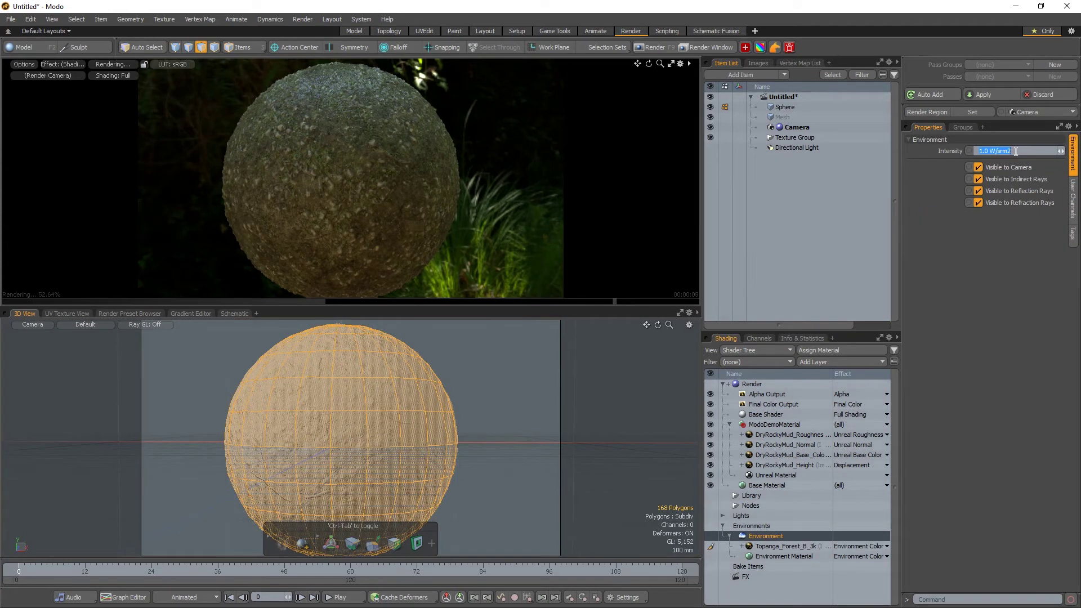
text(2)
key(Return)
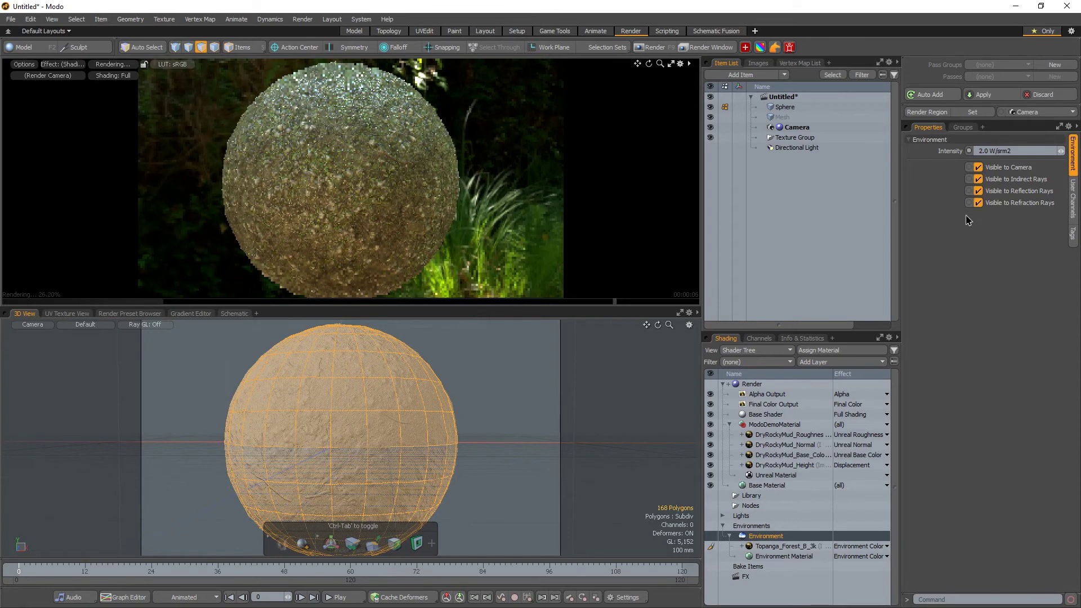
Enable environment importance sampling, cache irradiance for the second bounce only, and use 256 indirect samples.
click(772, 385)
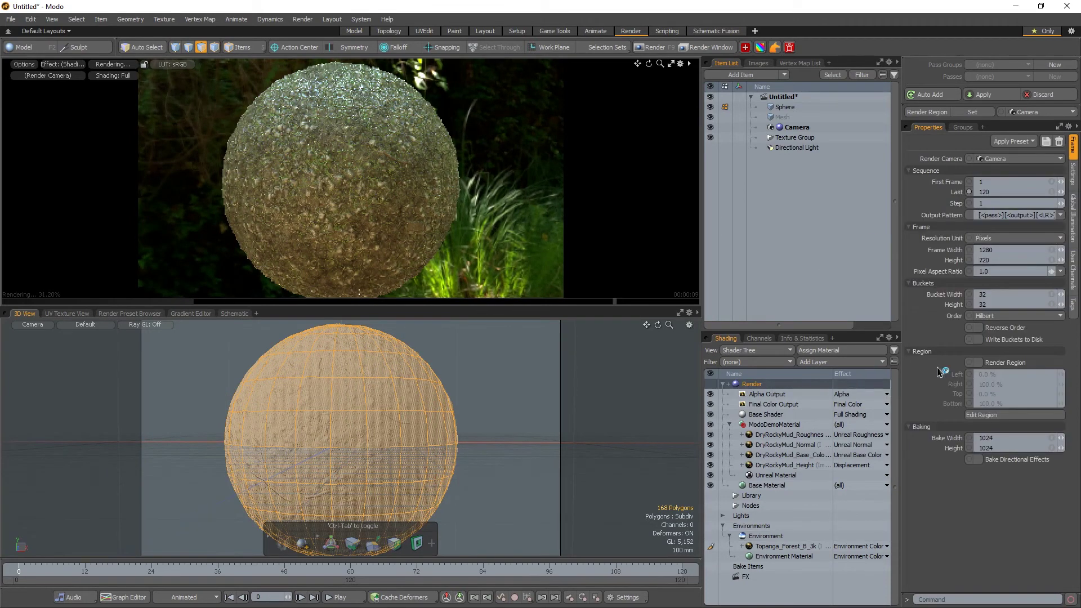
click(1073, 217)
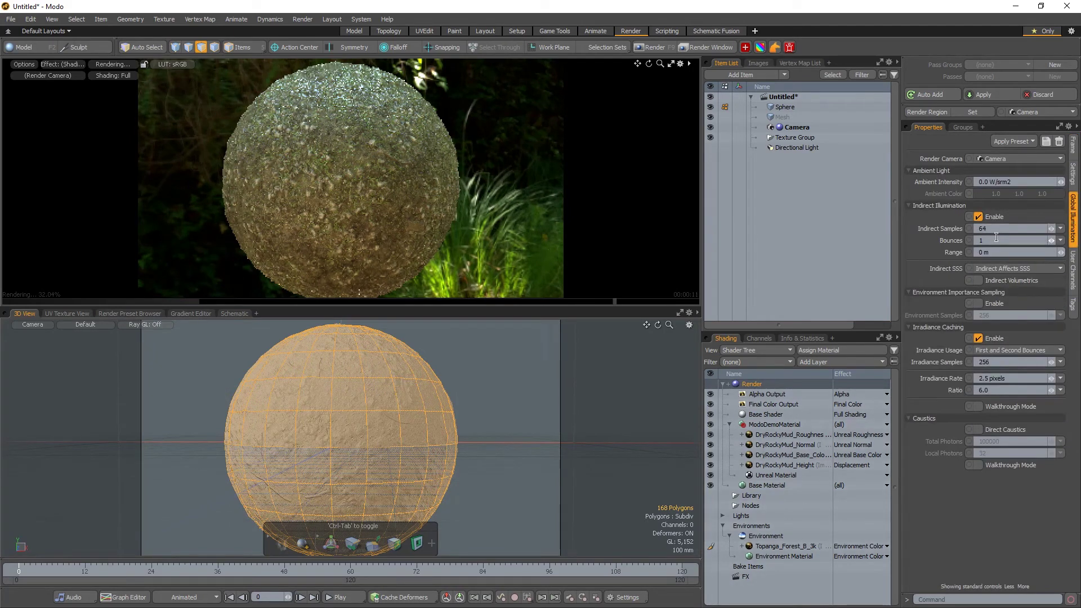
click(992, 304)
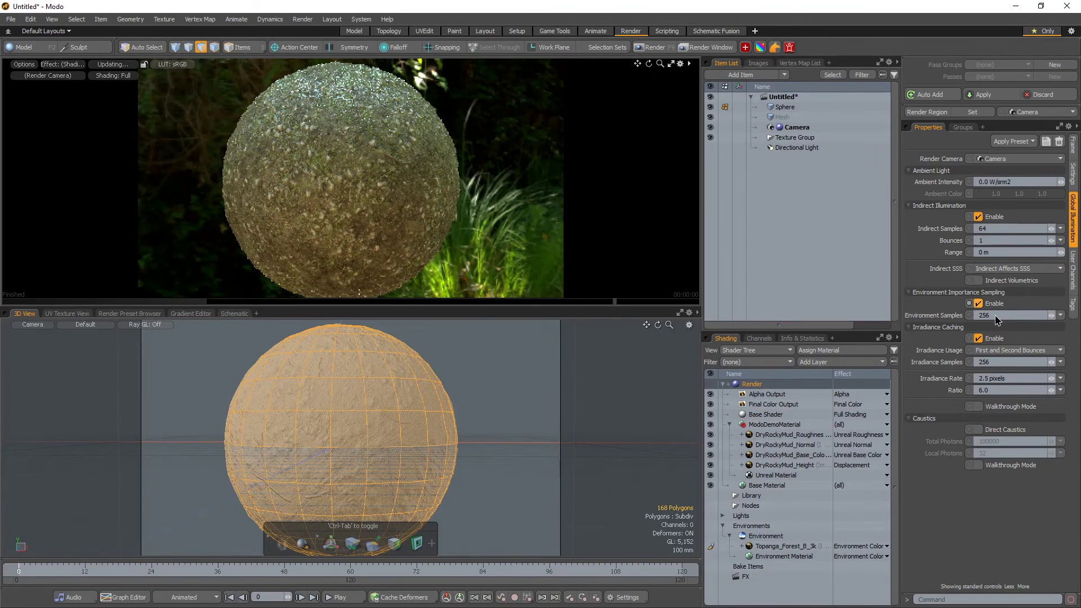
click(1008, 350)
click(1008, 343)
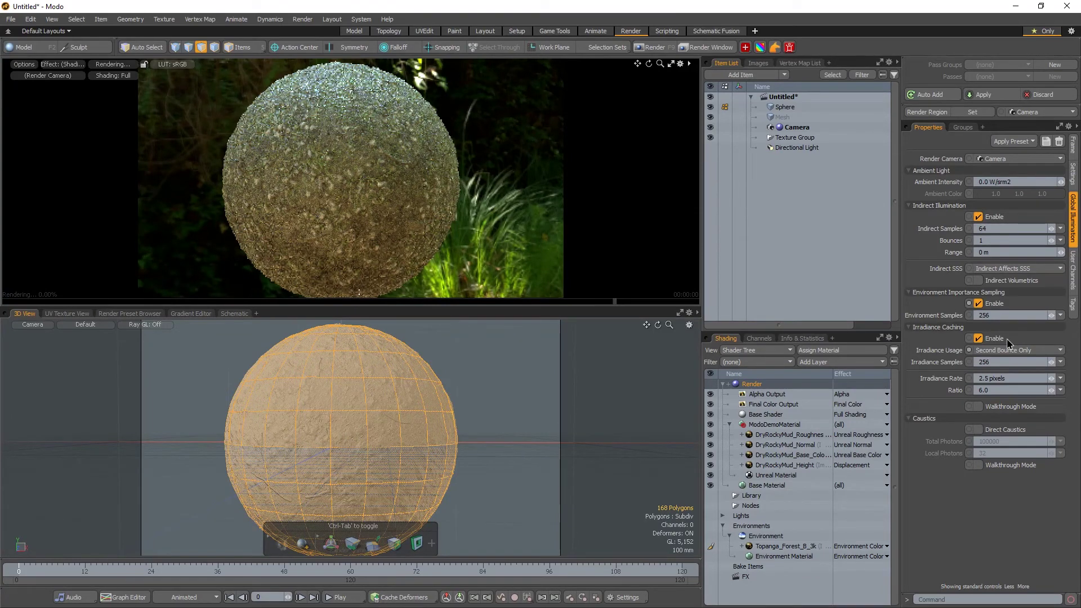
click(999, 229)
text(256)
key(Return)
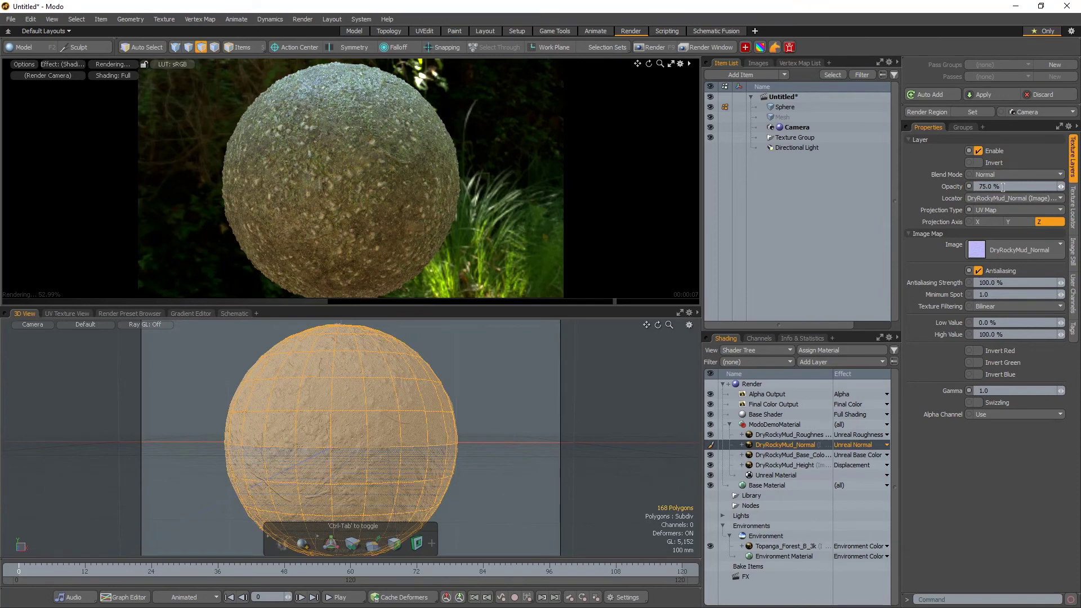
Set the DryRockyMud_Normal layer's opacity to 100%.
click(1003, 187)
text(100)
key(Return)
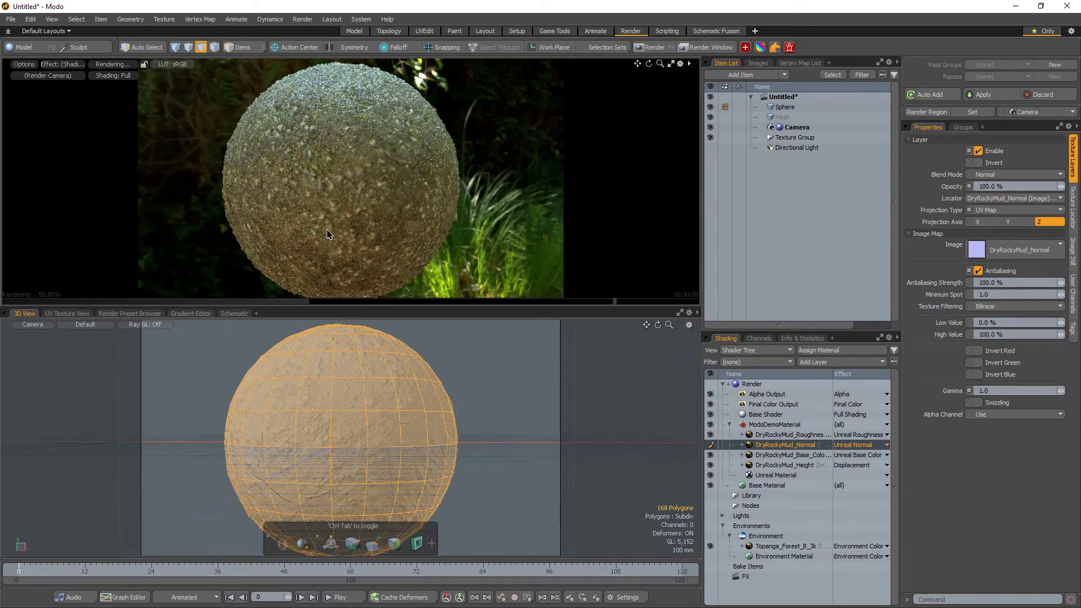
Lower the Final Color Output gamma to 0.64.
click(773, 404)
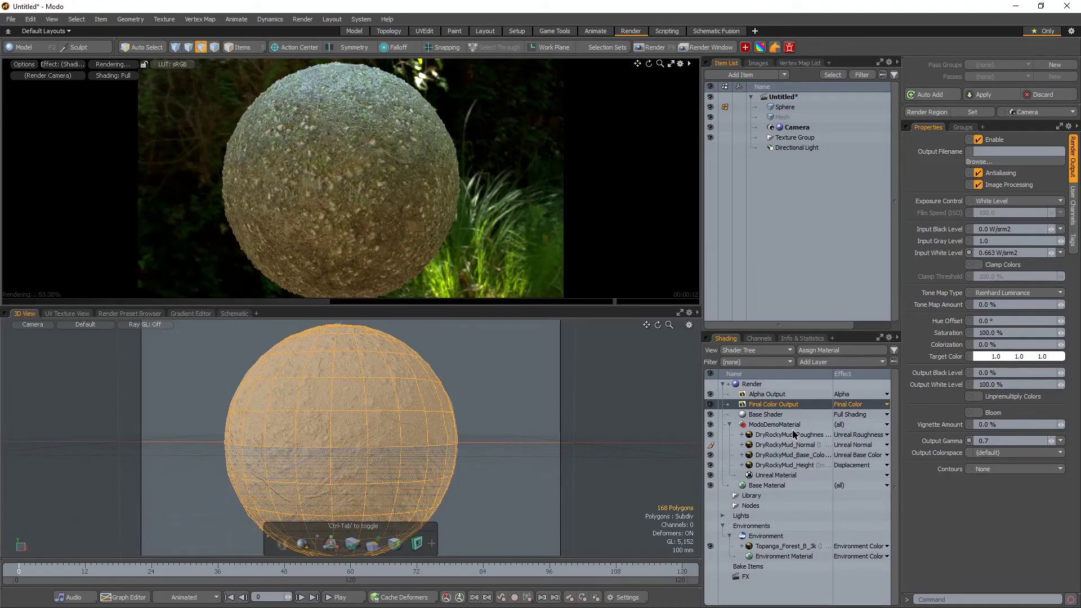
drag(1051, 441, 1052, 442)
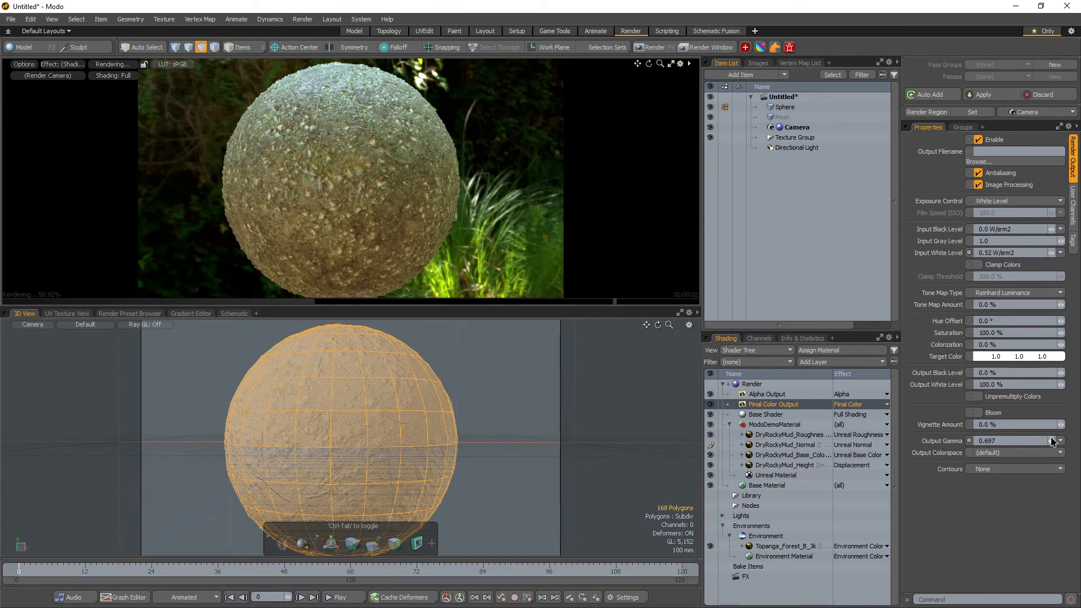
drag(1051, 442, 676, 283)
drag(677, 283, 475, 195)
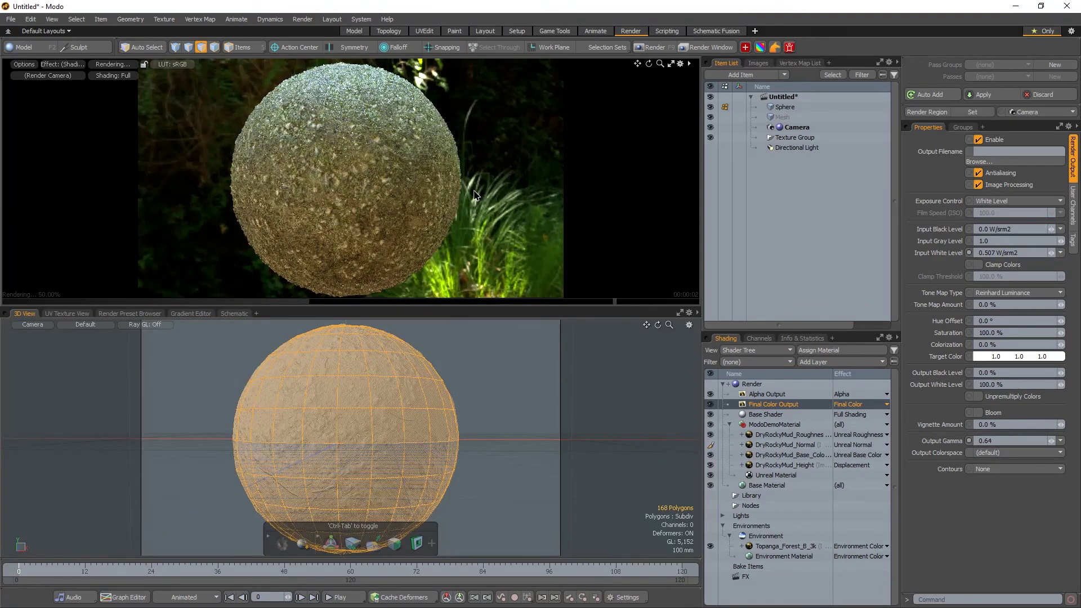
Render the 1280×720 frame of the rocky sphere and view it at 100% in the Render window.
key(F9)
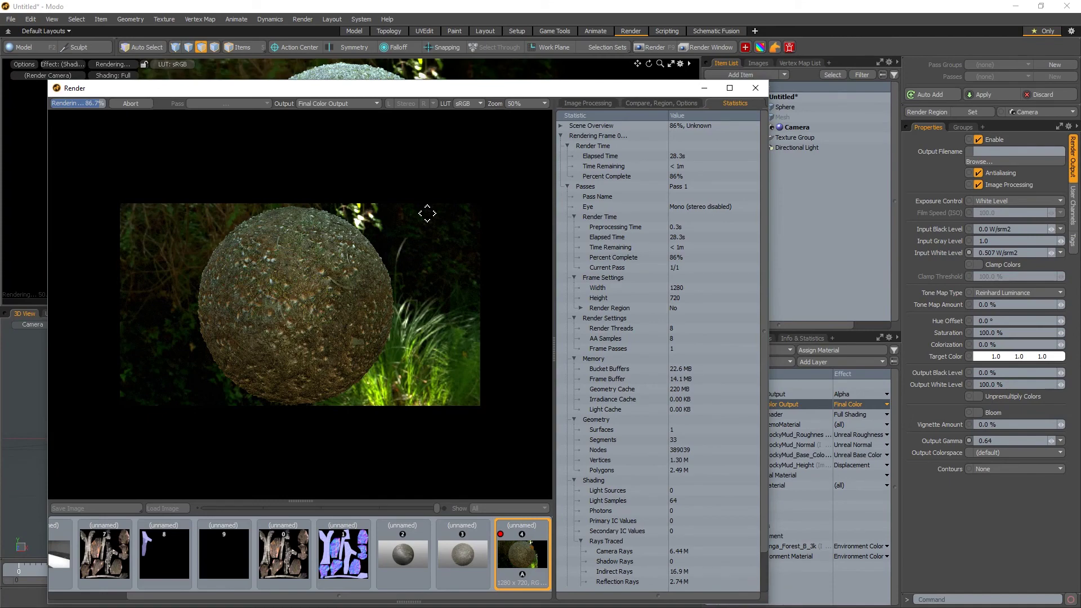
scroll(358, 301, up, 2)
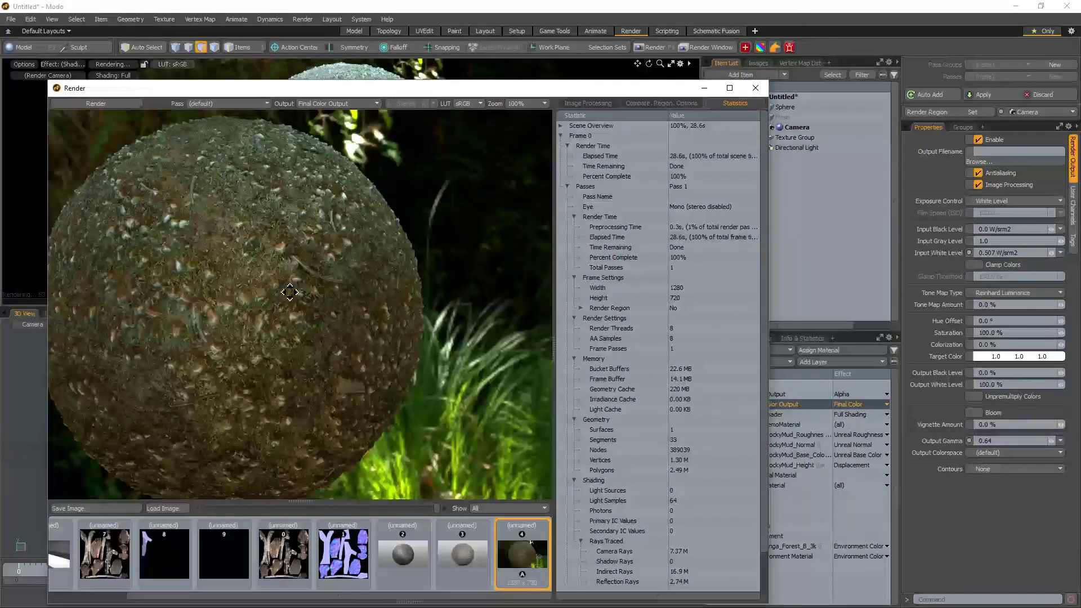